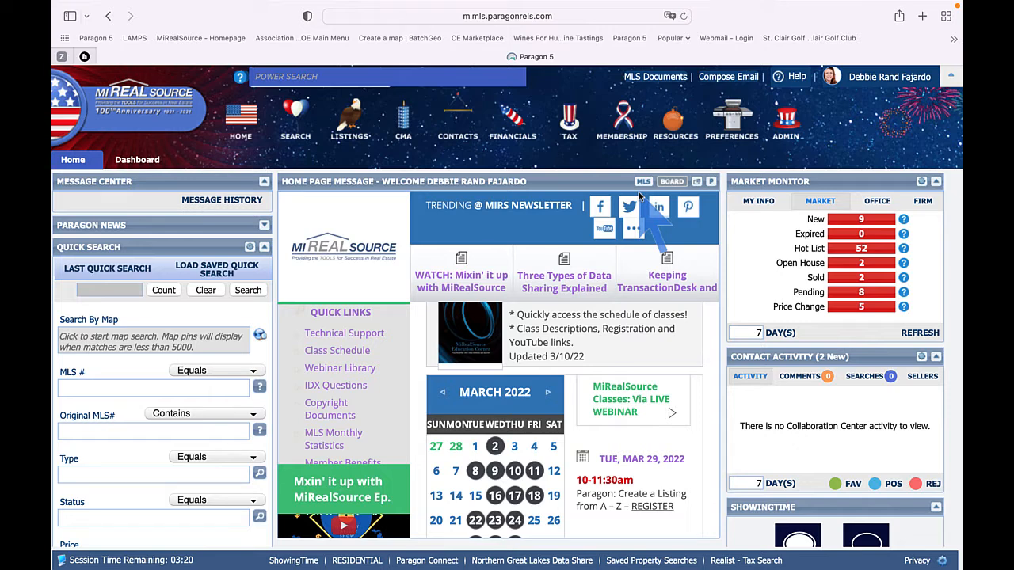
Open TransactionDesk from the online forms section of the Resources menu.
mouse_move(672, 128)
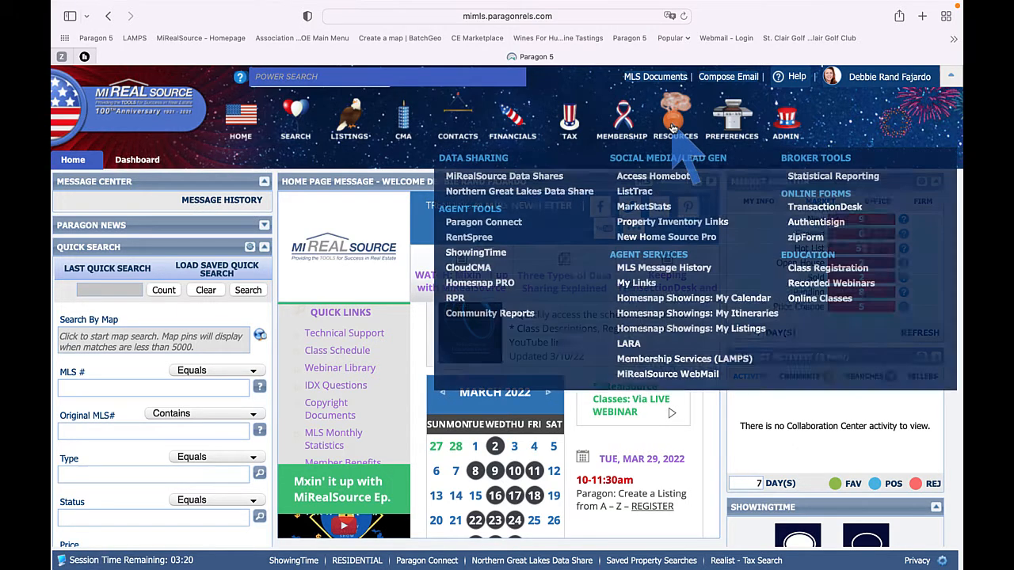
click(851, 214)
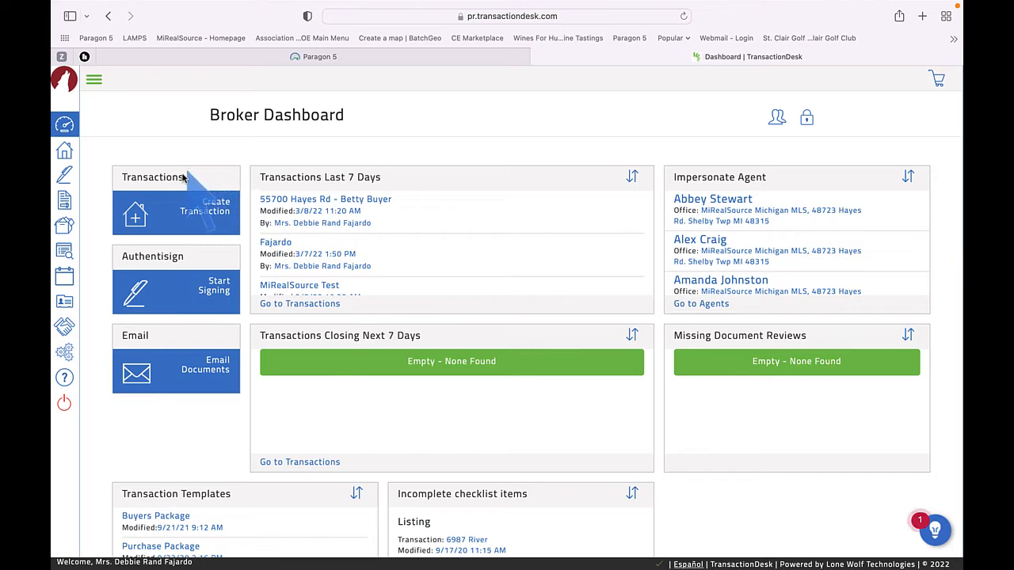
Start a new transaction named QT#52 and choose the Residential Listing template.
click(202, 216)
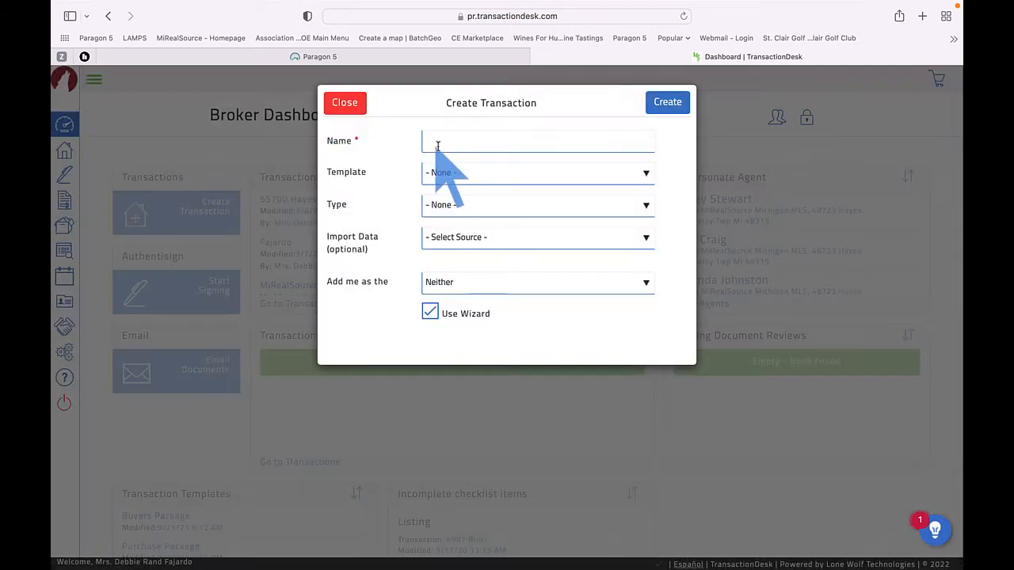
click(446, 144)
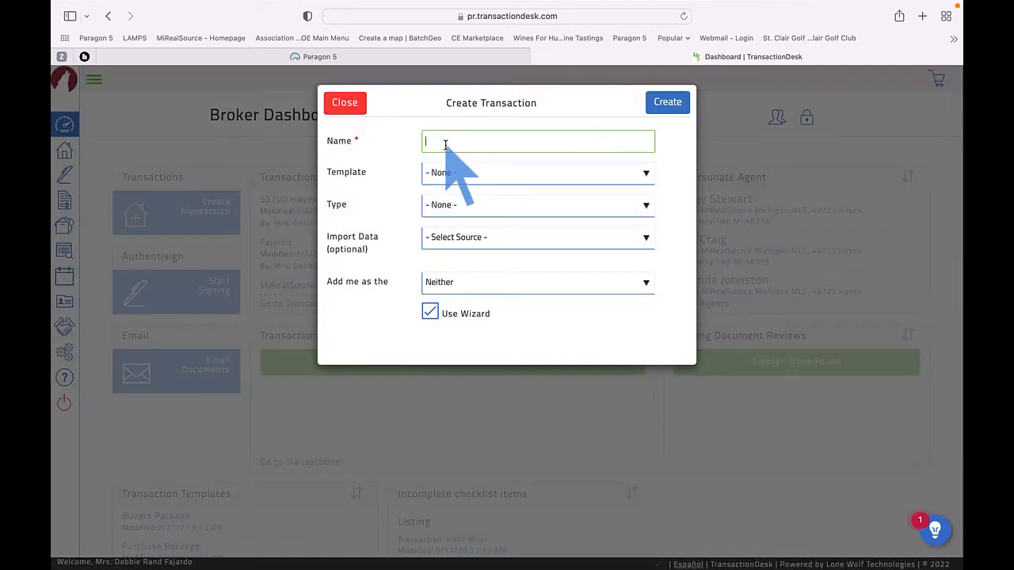
text(Quick)
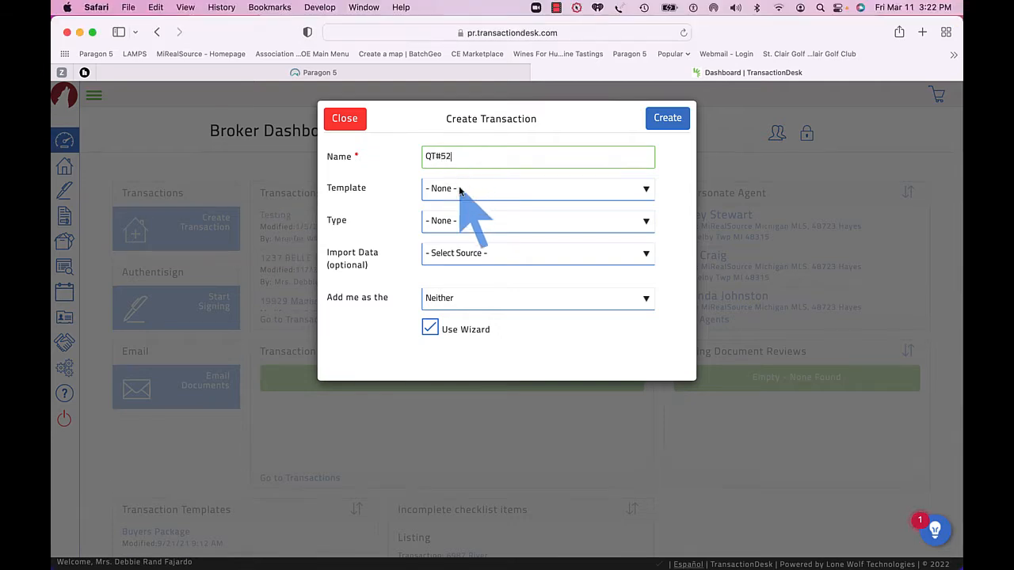
click(459, 188)
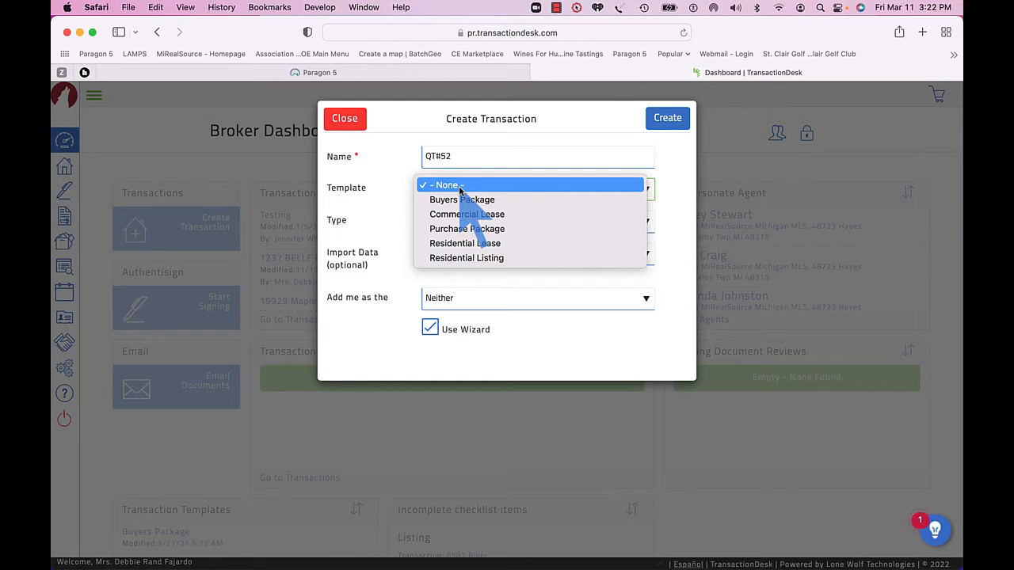
click(477, 260)
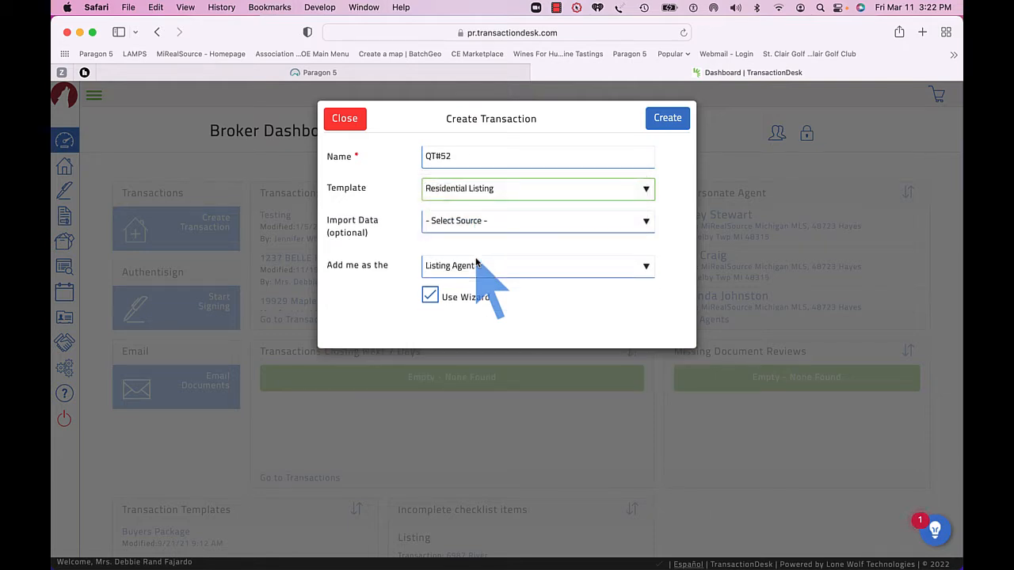
Set the import data source to Realist (MiRealSource) and the county to Saint Clair.
click(488, 221)
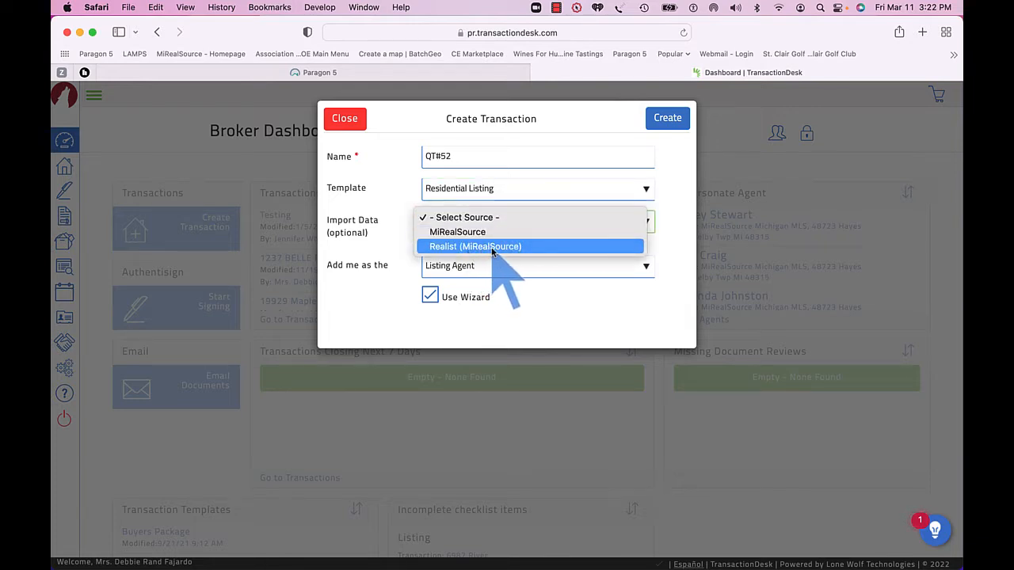
click(491, 247)
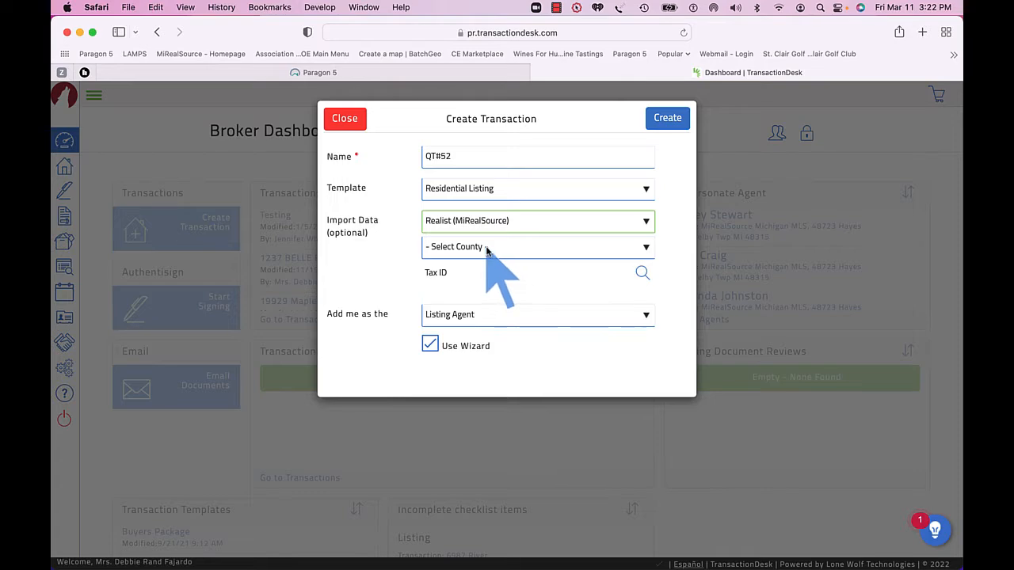
click(488, 247)
scroll(436, 420, down, 10)
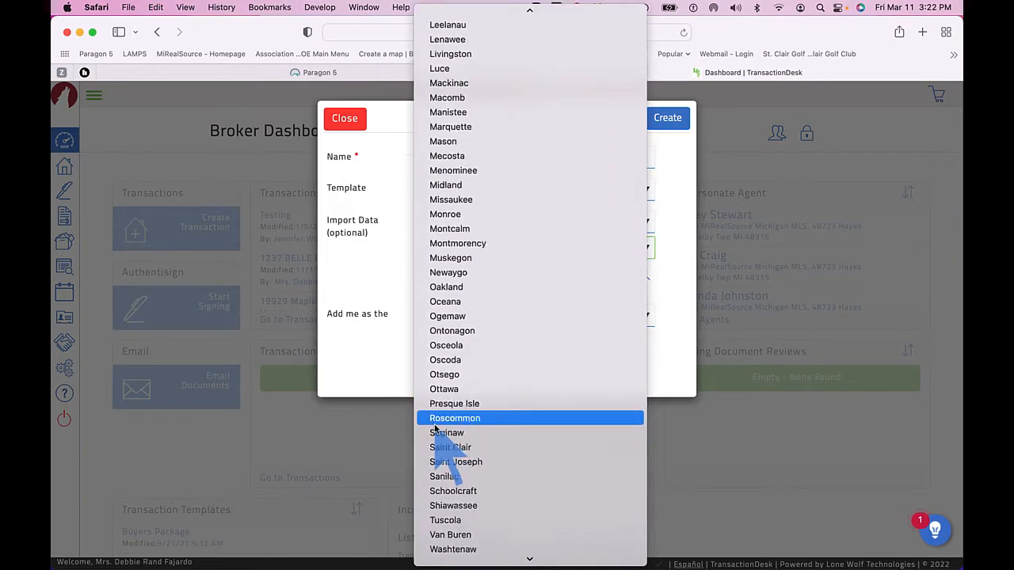
click(472, 425)
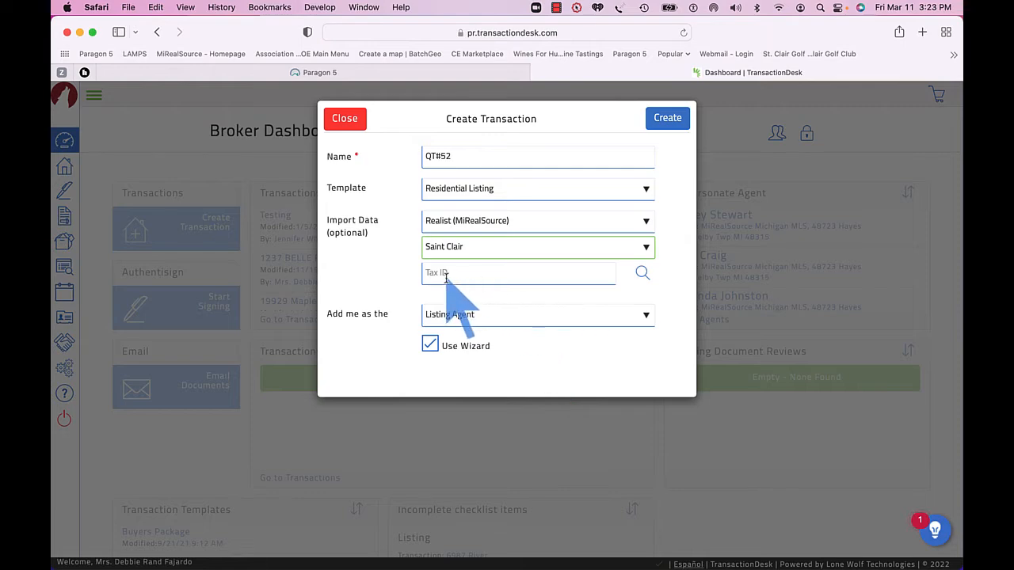
Run a tax data search using the property's street number and street name.
click(640, 278)
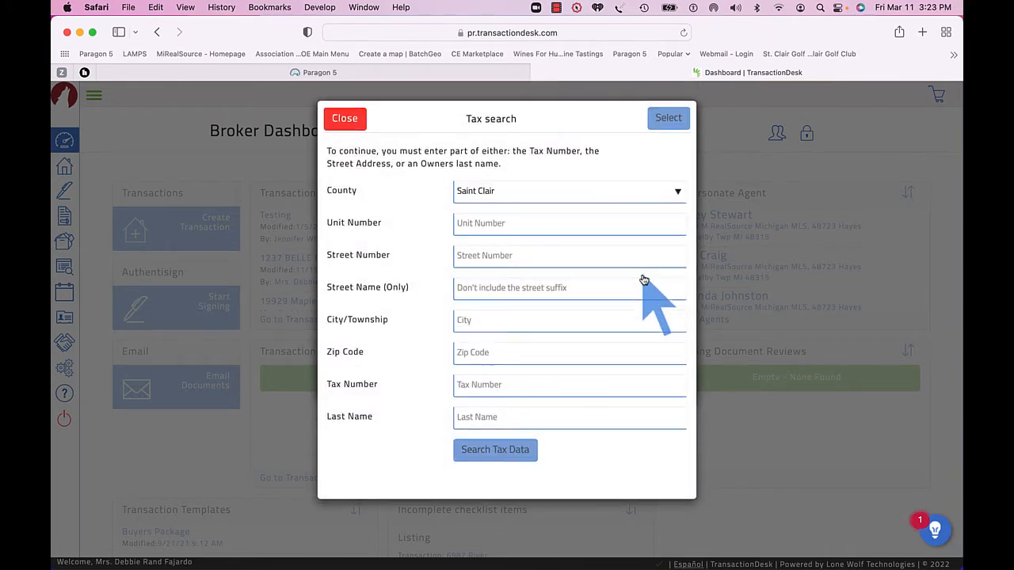
click(486, 256)
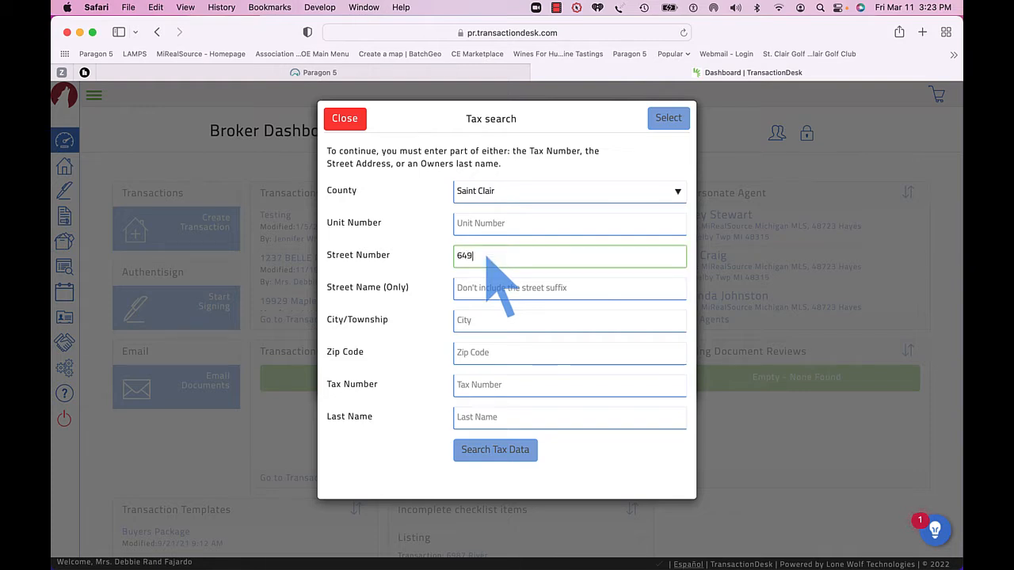
click(485, 290)
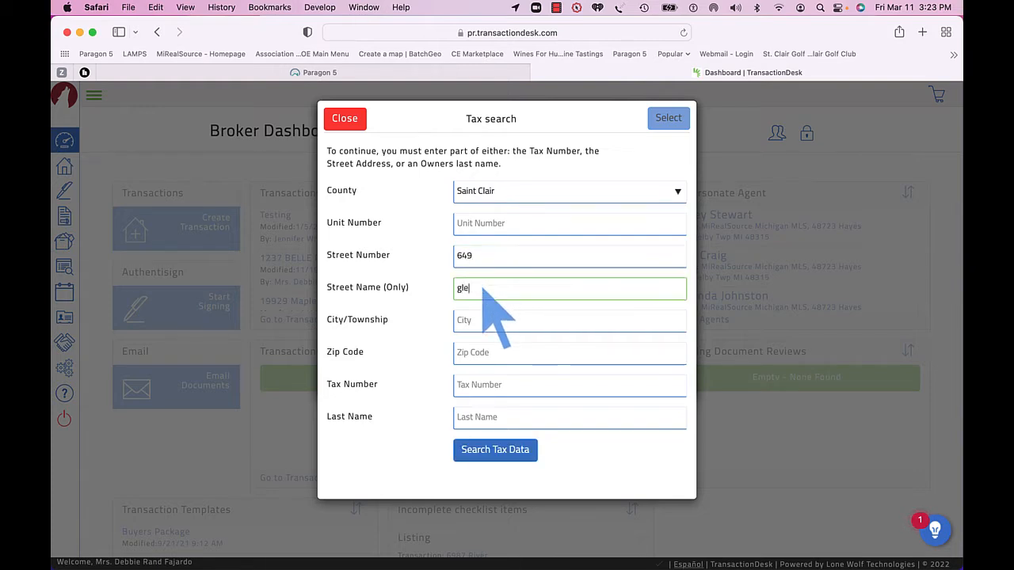
key(Tab)
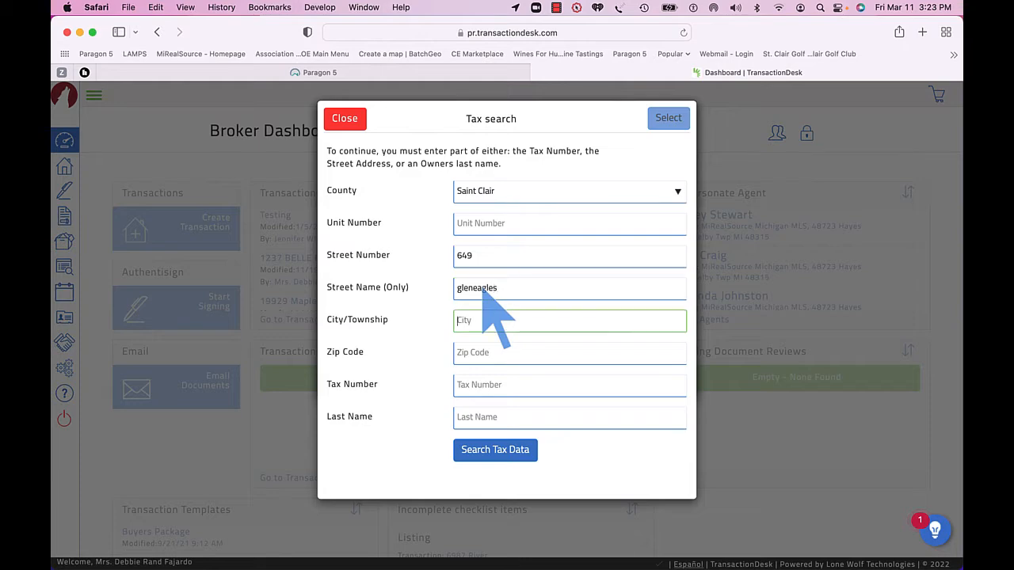
click(504, 460)
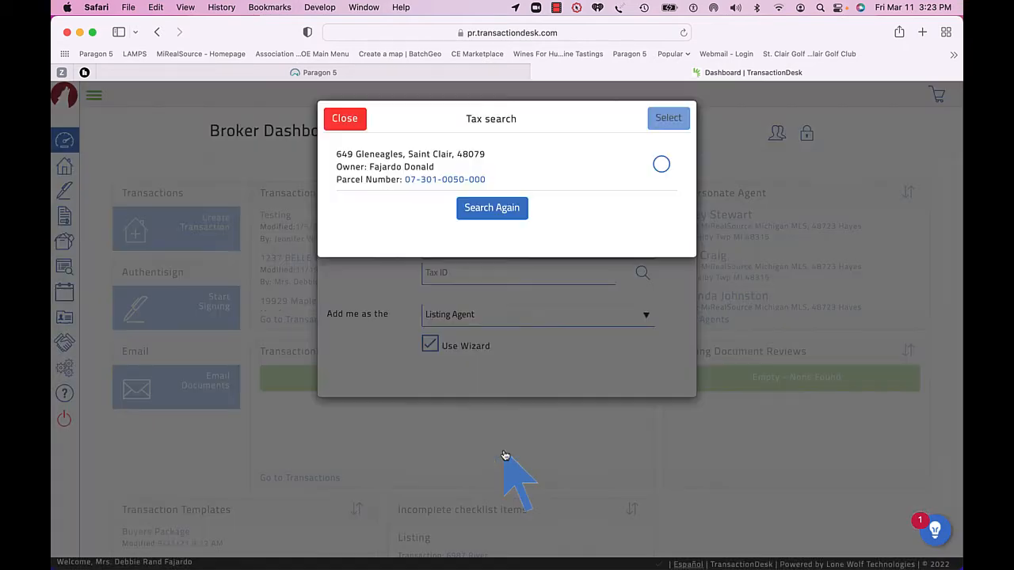
Select the matching parcel from the search results and create the transaction.
click(664, 164)
click(672, 121)
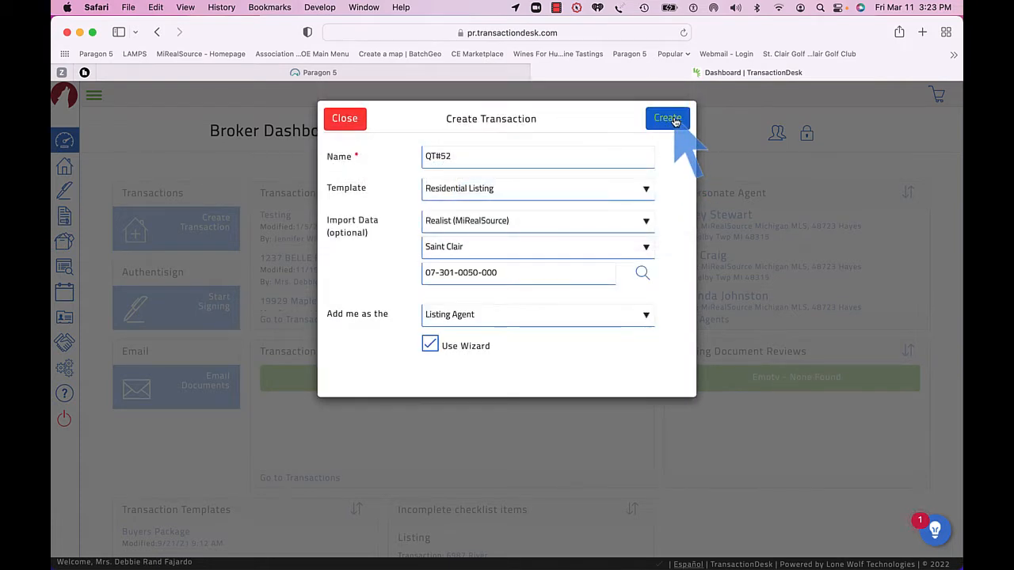
click(670, 119)
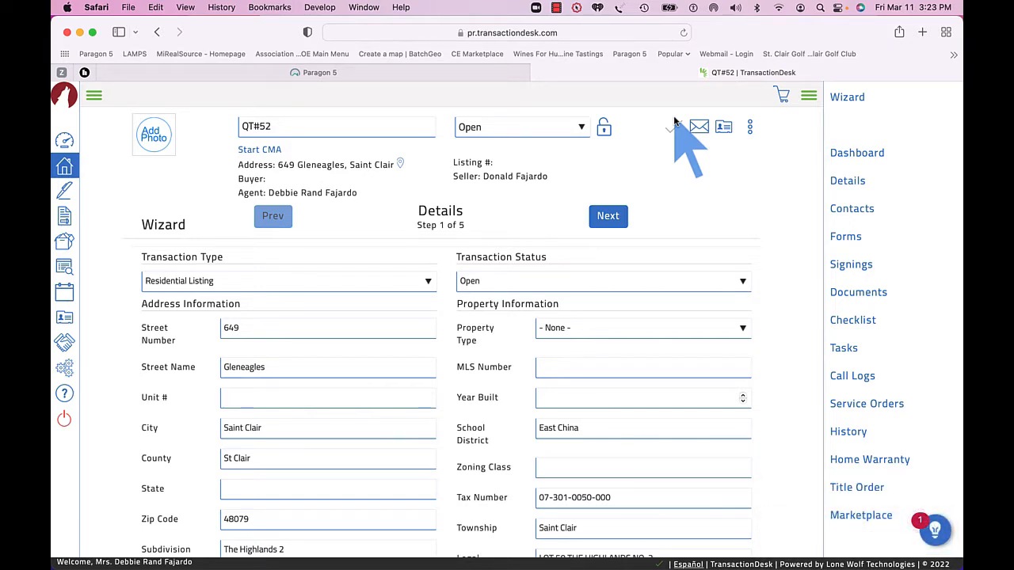
Set the property type to Residential and continue to the next wizard step.
click(596, 328)
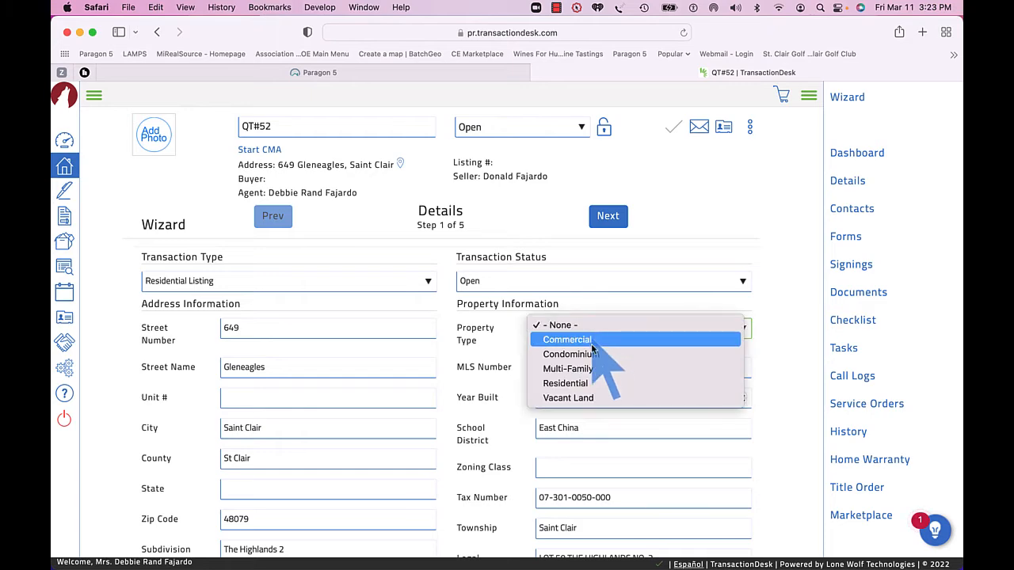
click(595, 383)
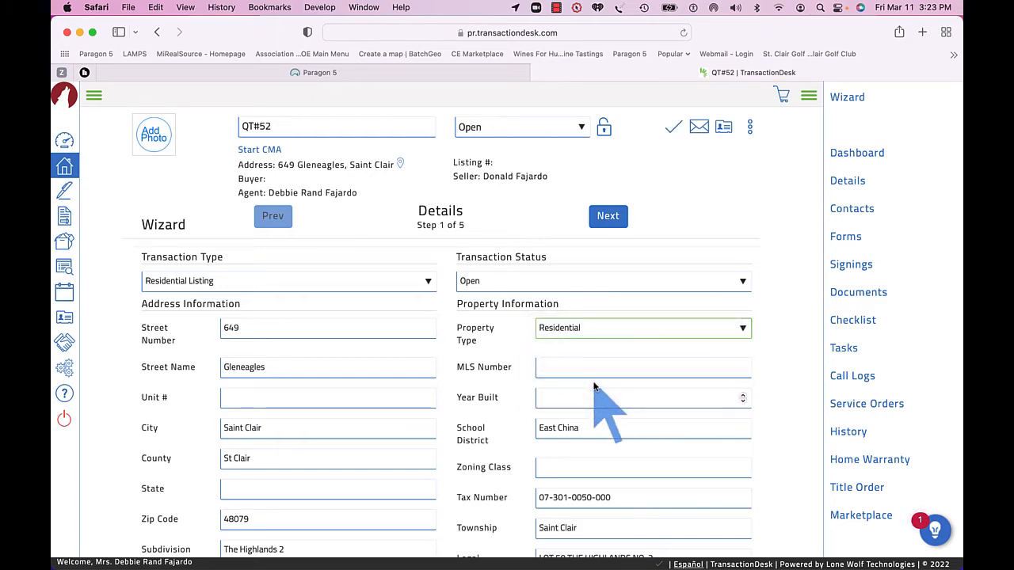
scroll(595, 386, down, 5)
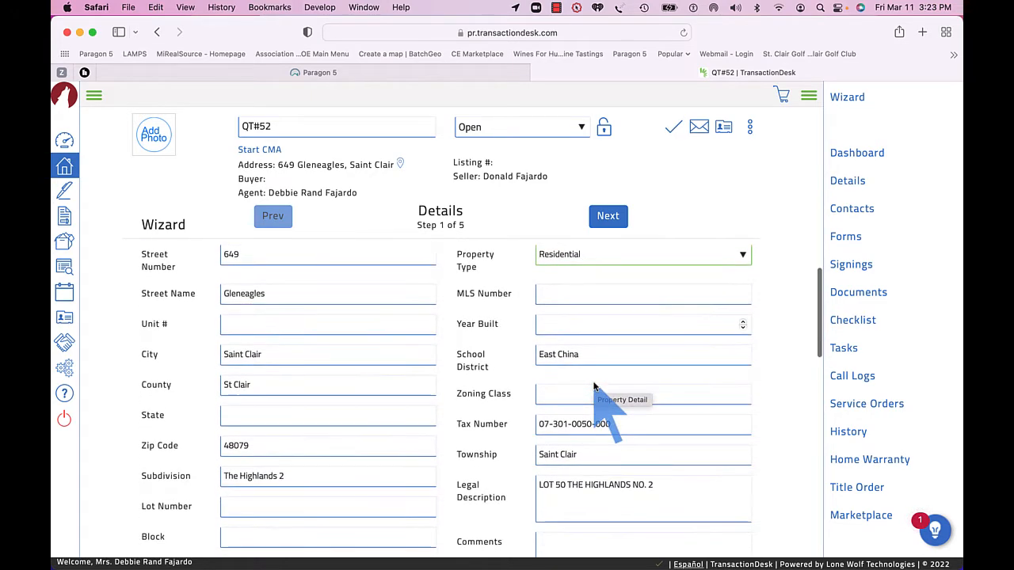
scroll(595, 387, down, 6)
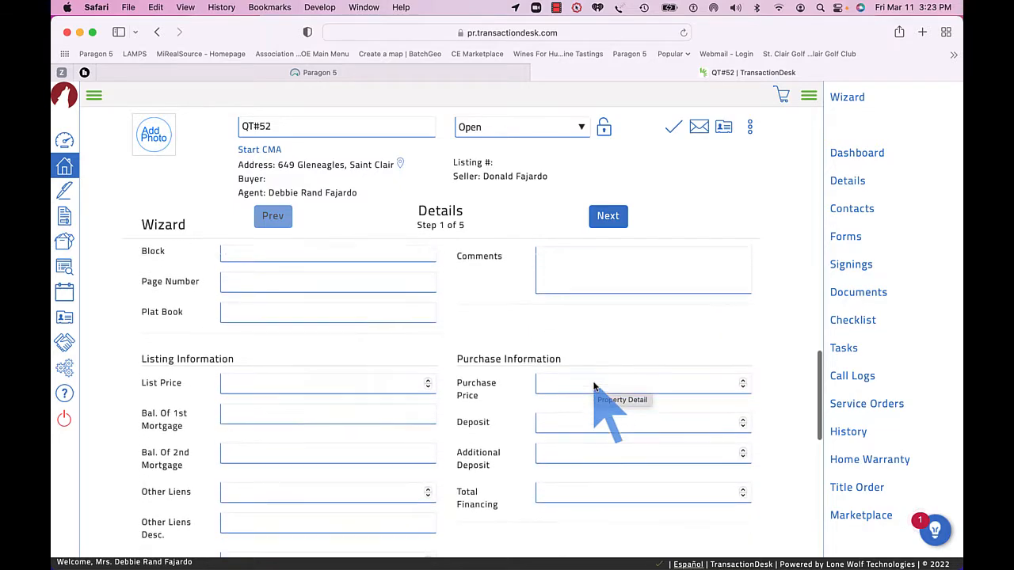
scroll(595, 387, down, 2)
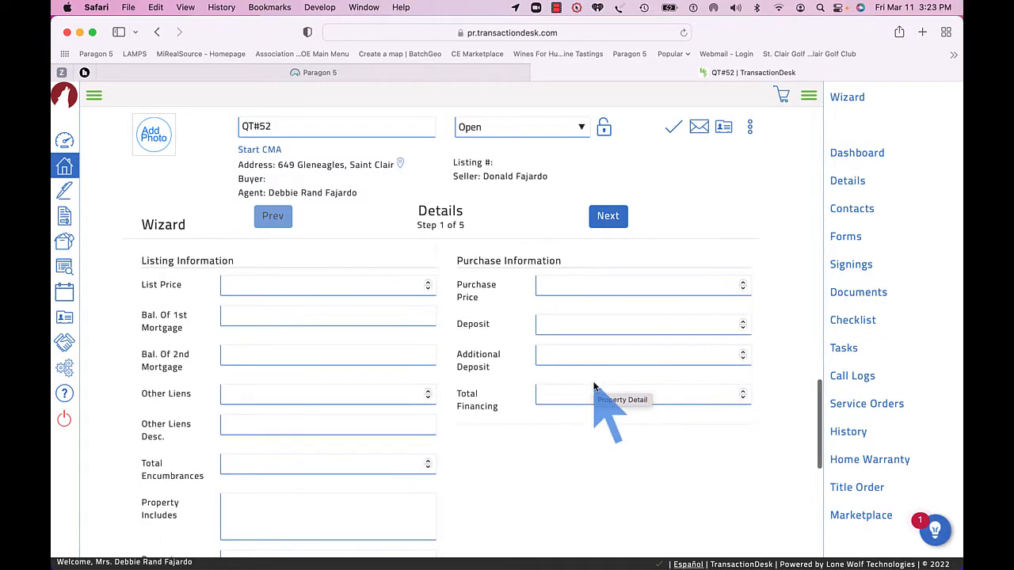
click(611, 222)
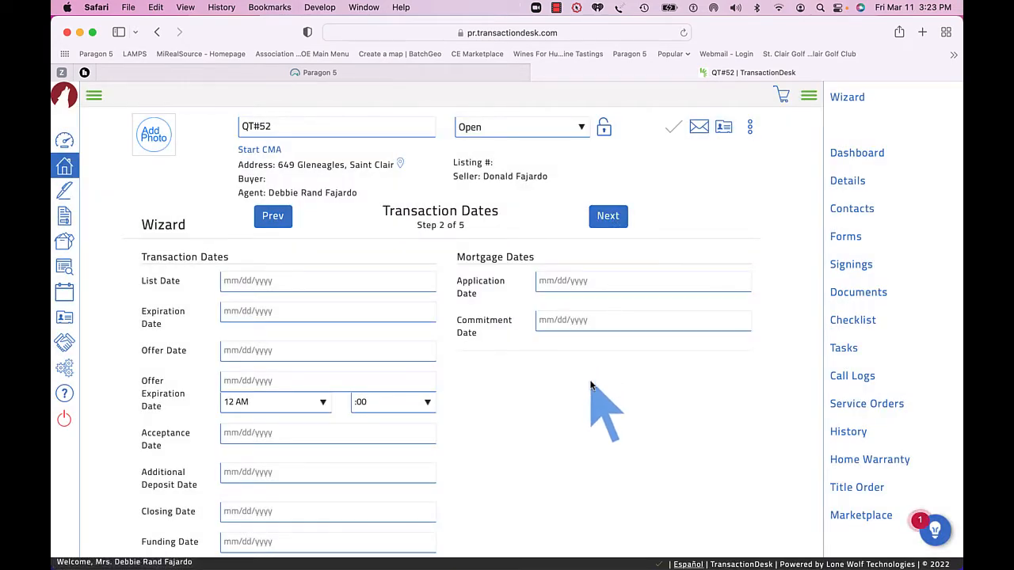
Set the list date to 03/12/2022 and the expiration date to 09/30/2022, then advance to the Forms step.
click(304, 281)
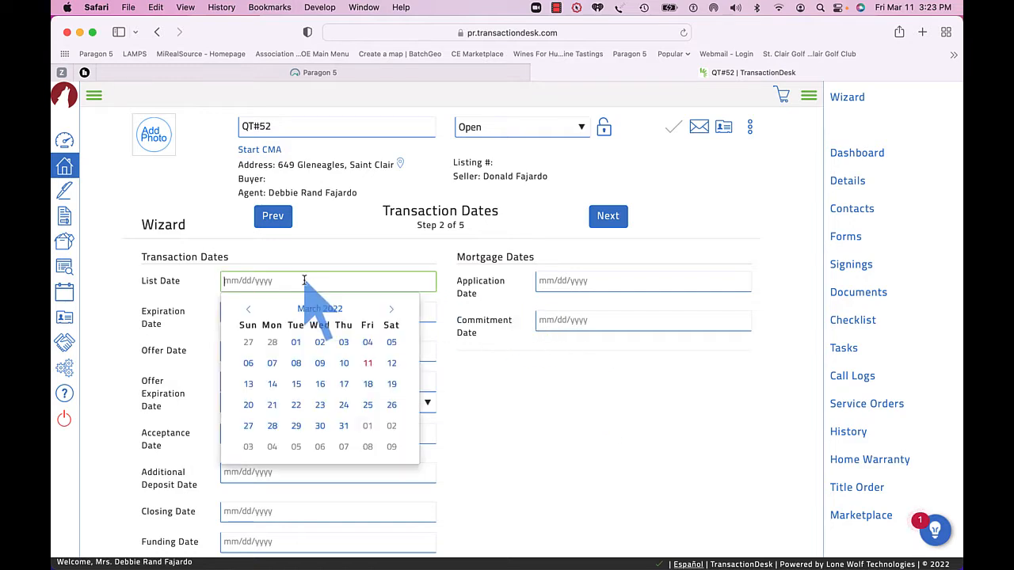
click(394, 365)
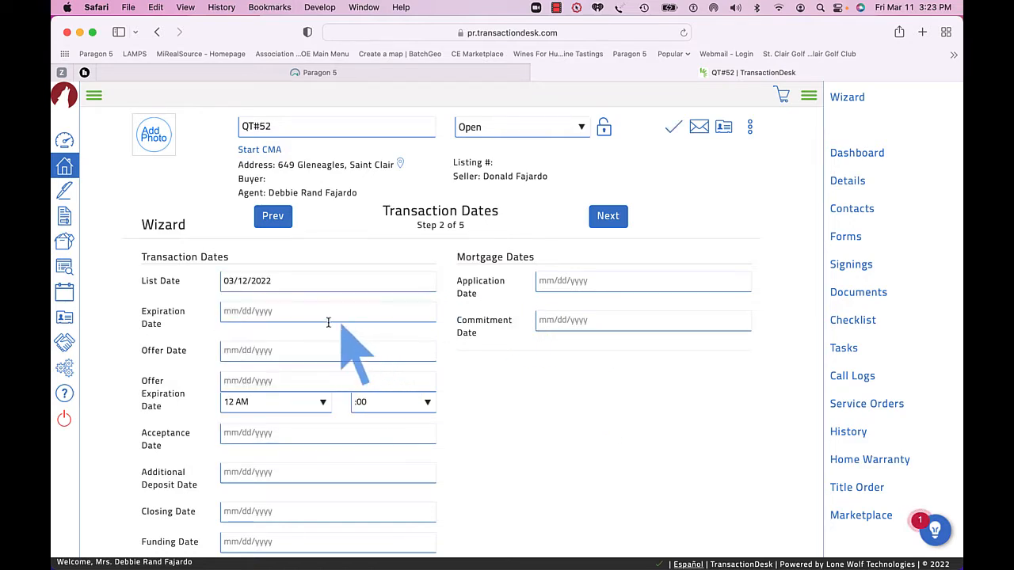
click(294, 311)
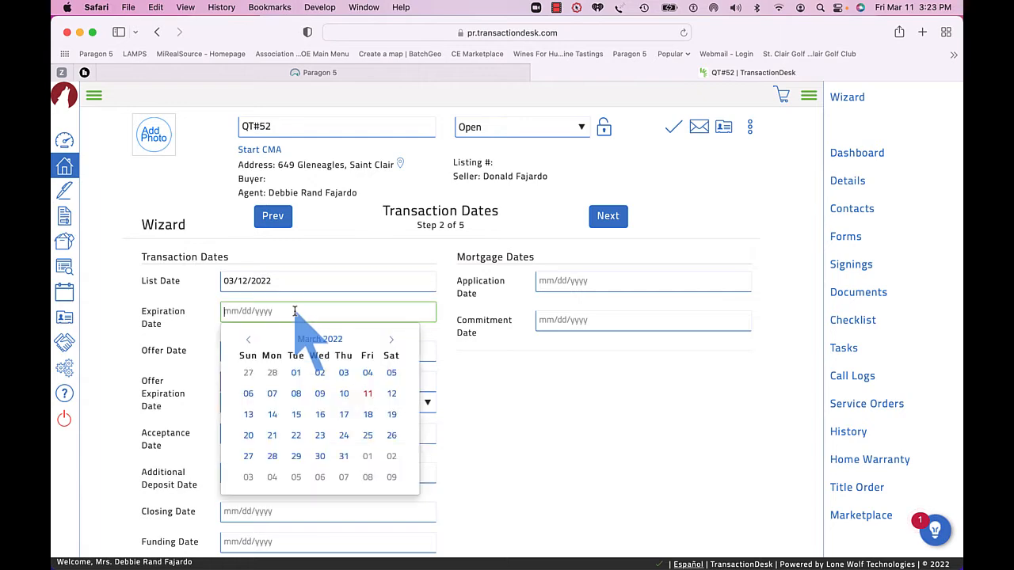
click(392, 340)
click(391, 341)
click(391, 341)
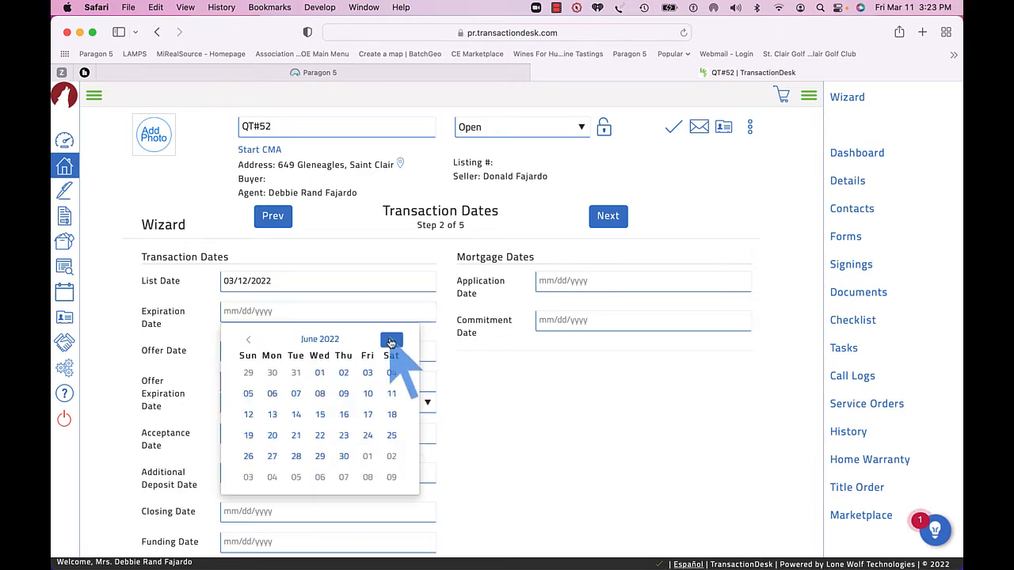
click(392, 341)
click(391, 341)
click(391, 341)
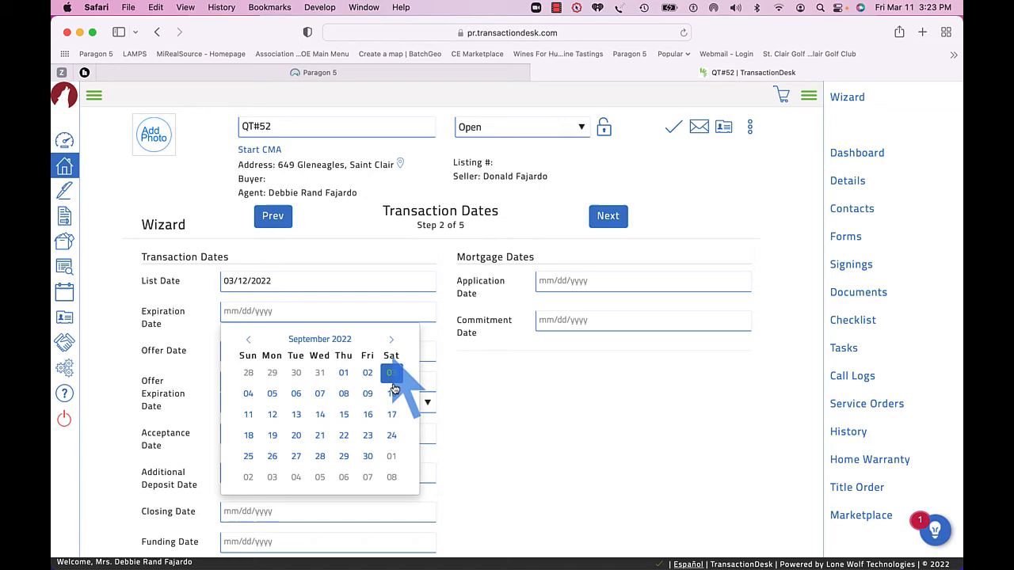
click(368, 457)
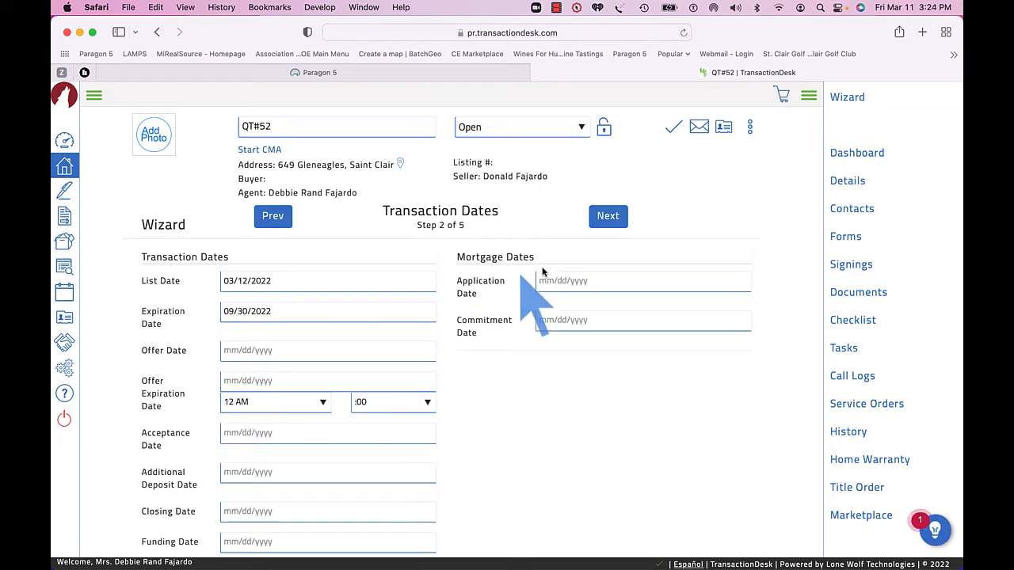
click(608, 215)
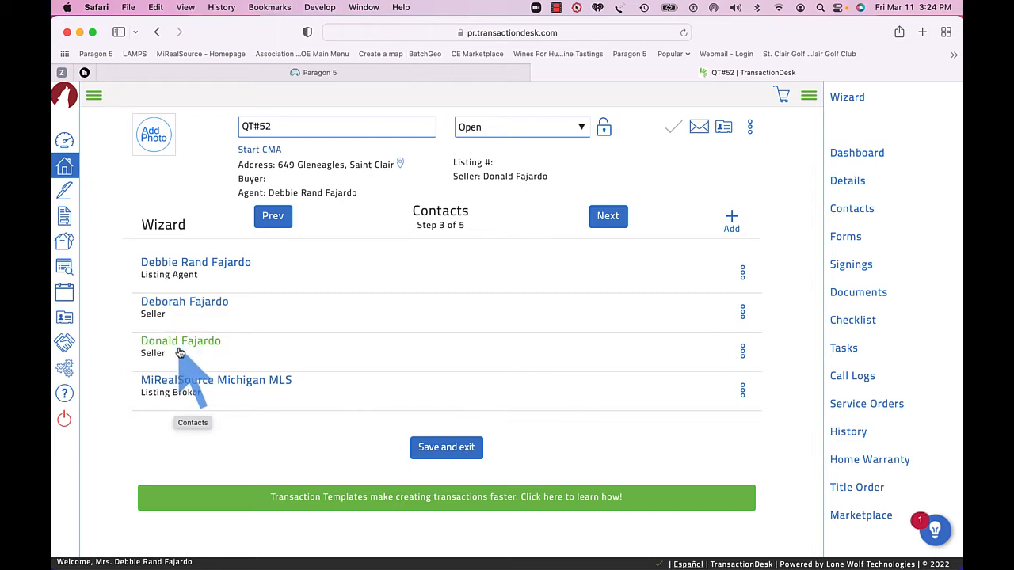
click(608, 221)
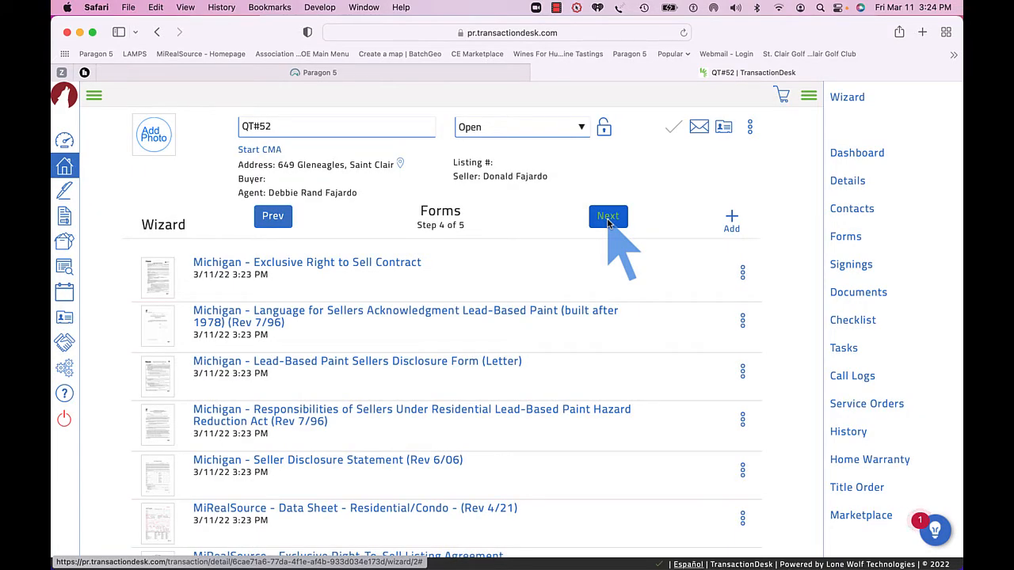
Preview the Michigan - Exclusive Right to Sell Contract form, then browse the list of generated forms.
click(390, 264)
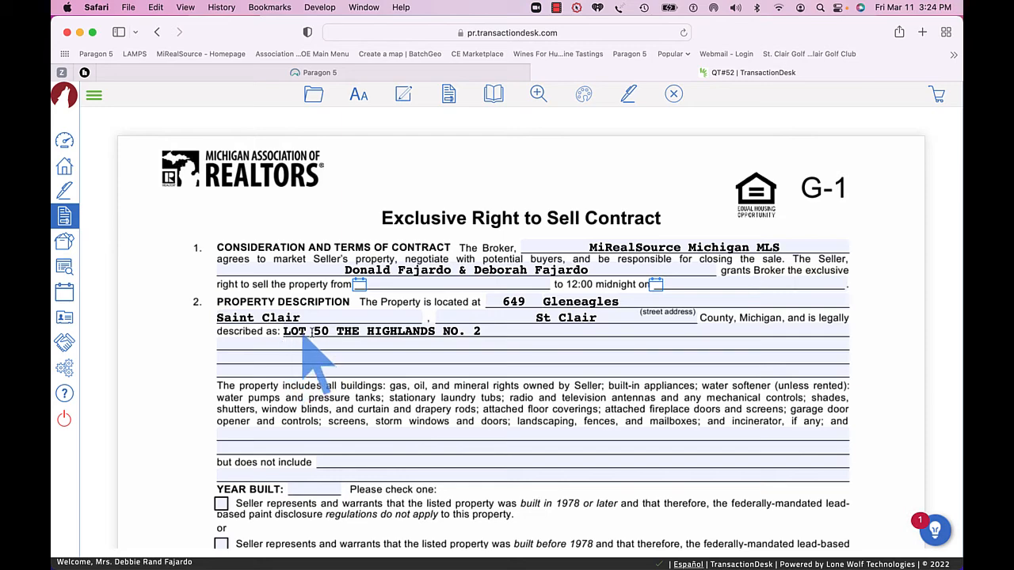
scroll(476, 337, down, 2)
scroll(501, 333, up, 2)
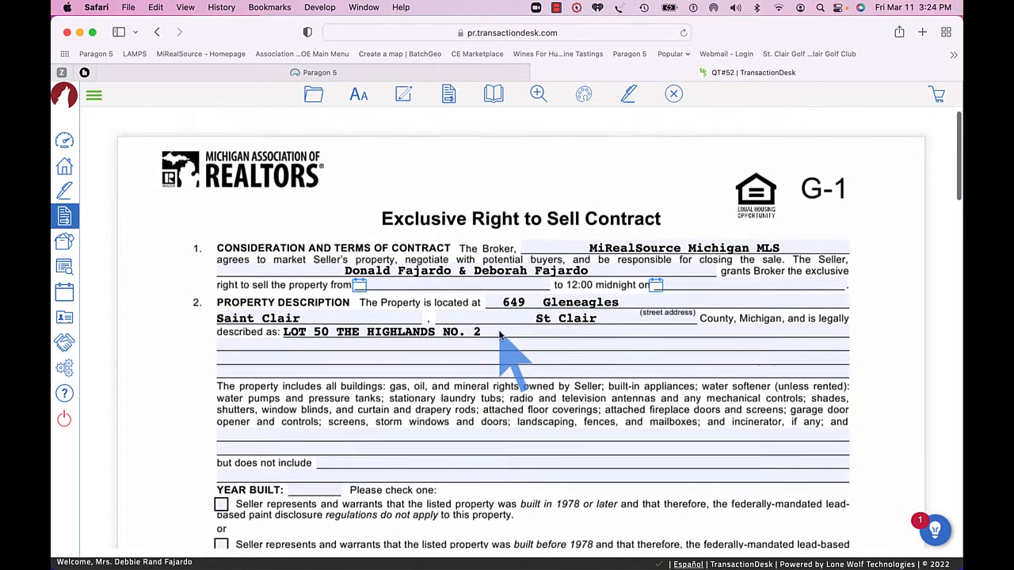
click(157, 33)
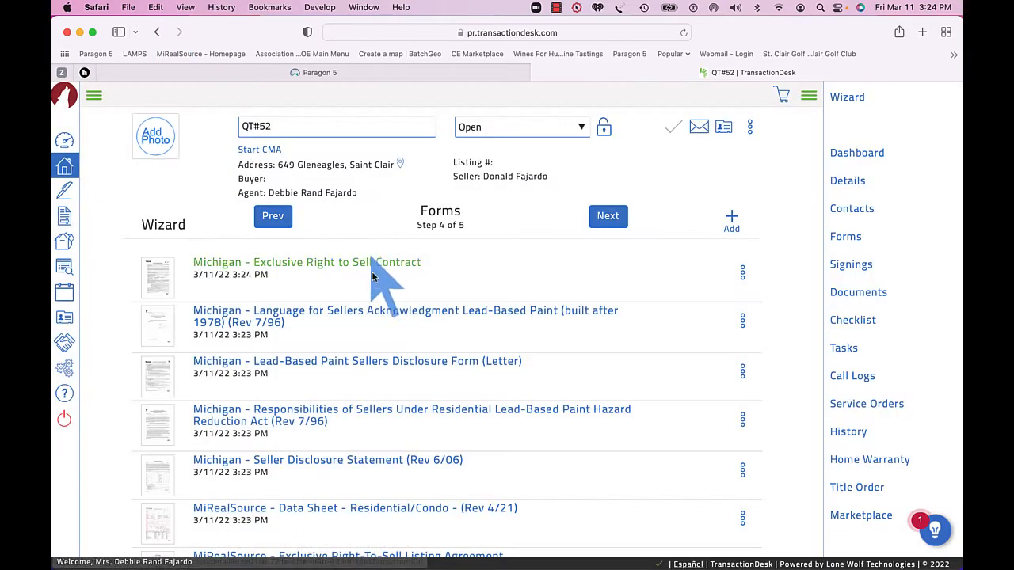
scroll(378, 295, down, 3)
scroll(377, 295, down, 3)
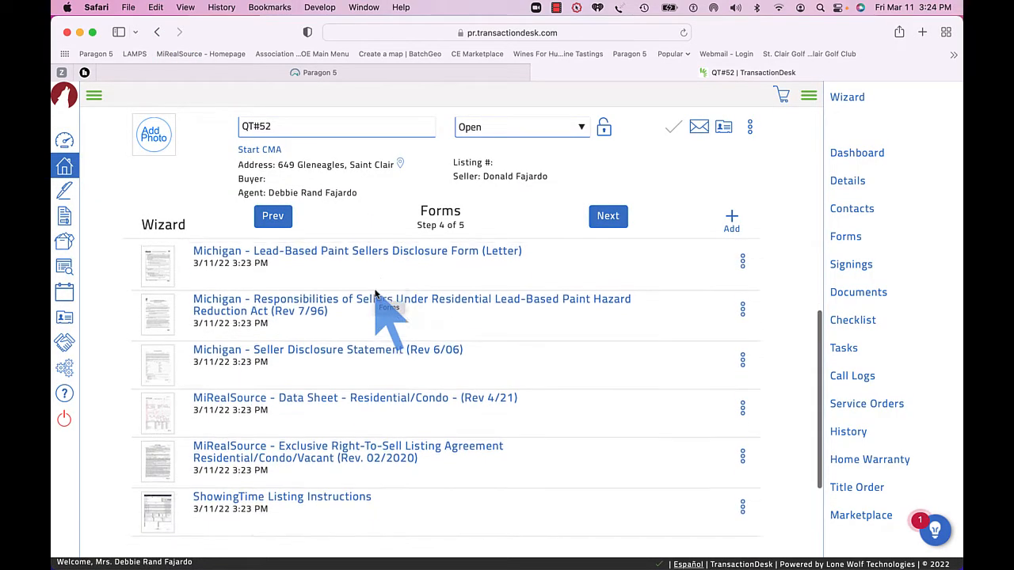
Open the MiRealSource Data Sheet - Residential/Condo form and check Sale and SF.
click(396, 359)
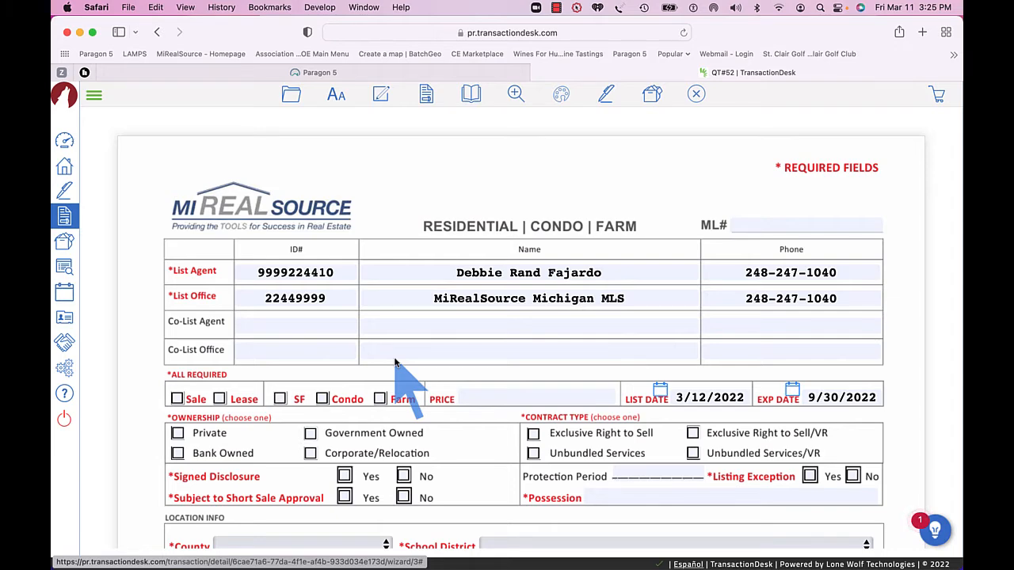
scroll(396, 363, down, 3)
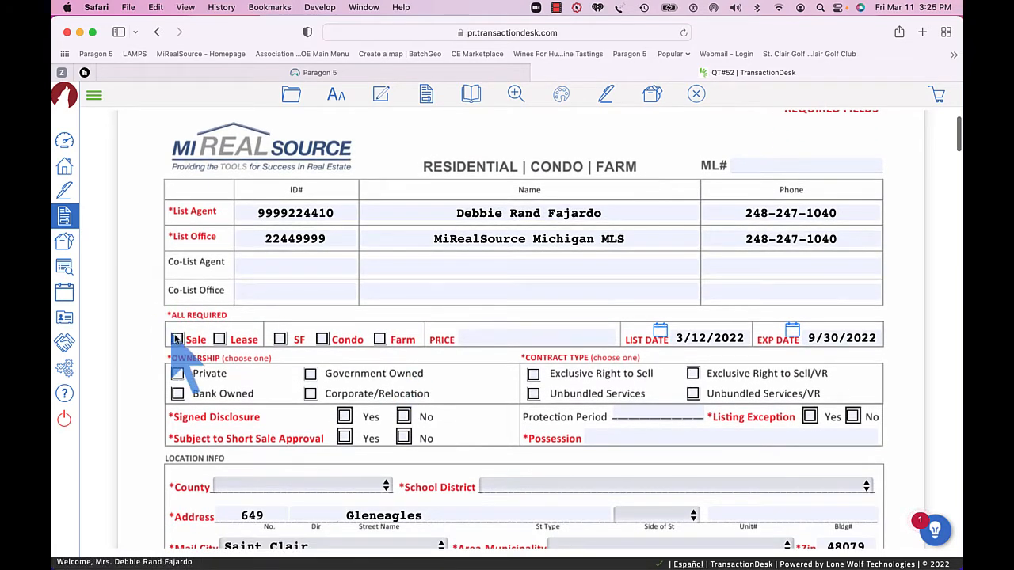
click(177, 339)
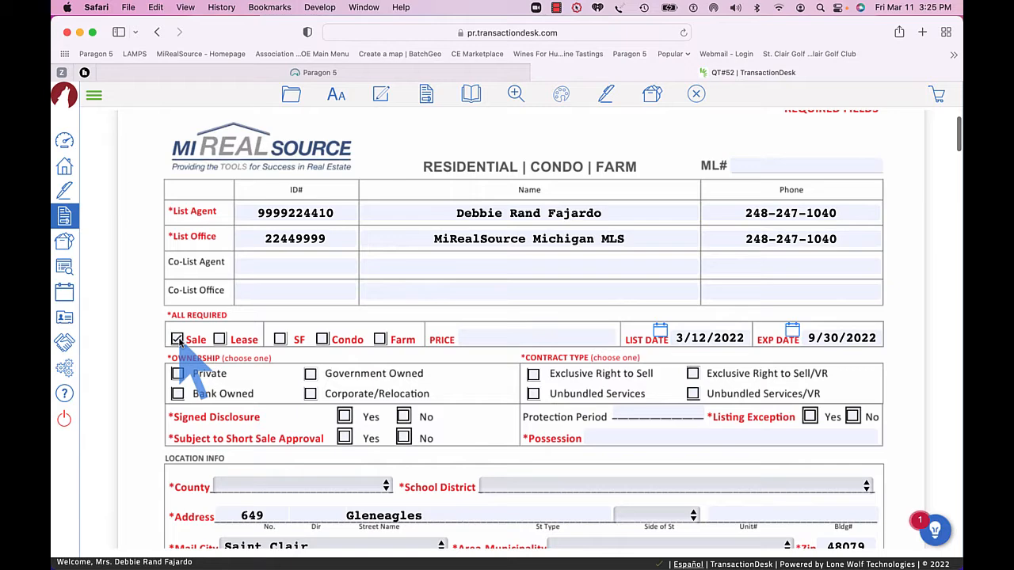
click(280, 339)
scroll(282, 341, down, 2)
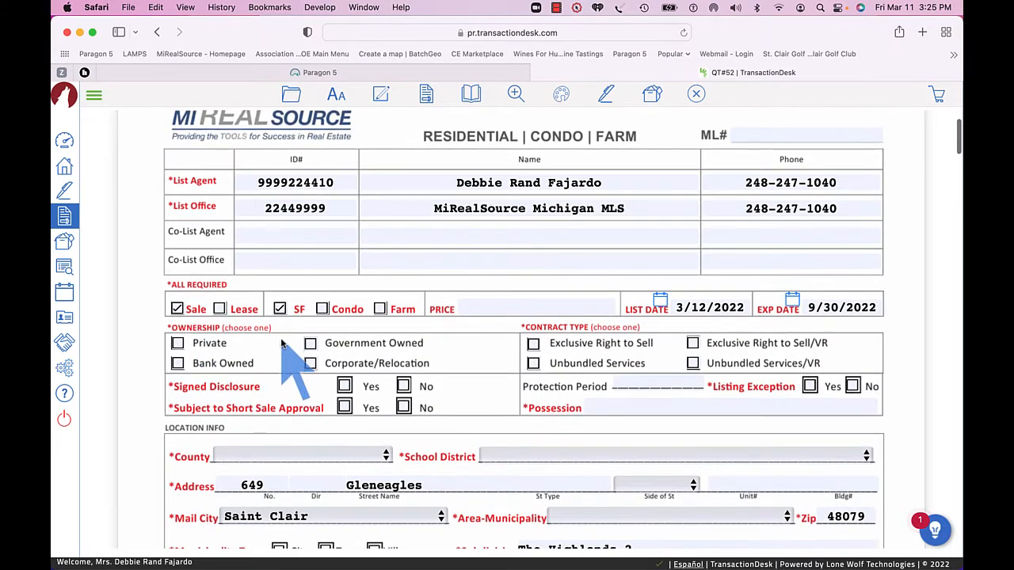
Check Private ownership, the Exclusive Right to Sell contract type, and Yes for Signed Disclosure.
click(177, 343)
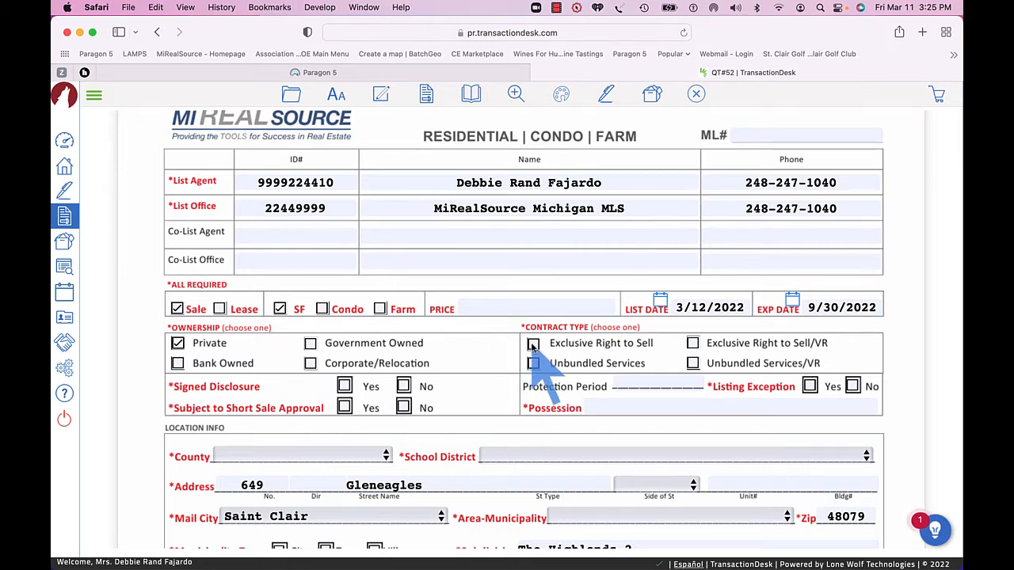
scroll(534, 353, down, 3)
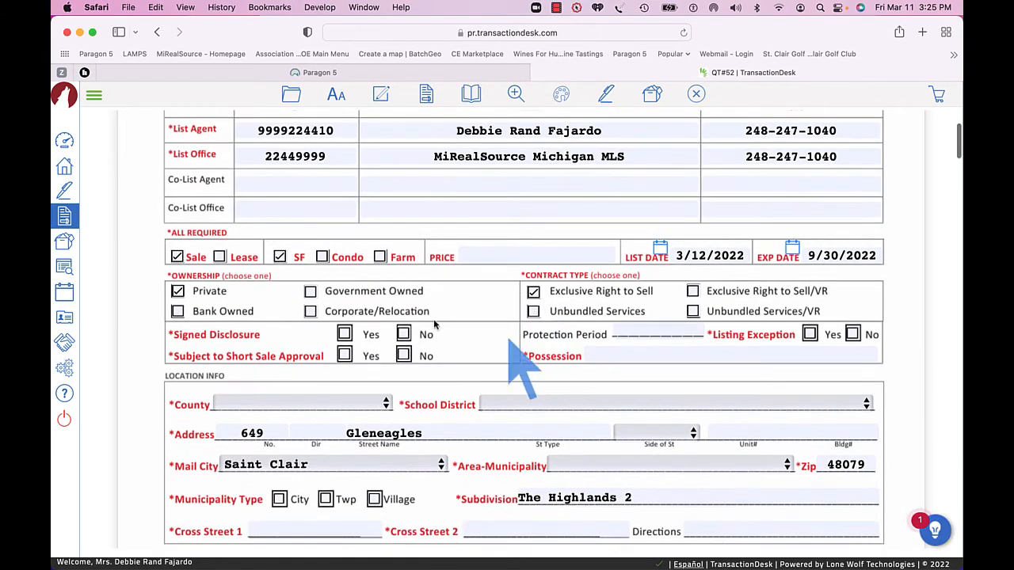
click(344, 334)
scroll(344, 342, down, 3)
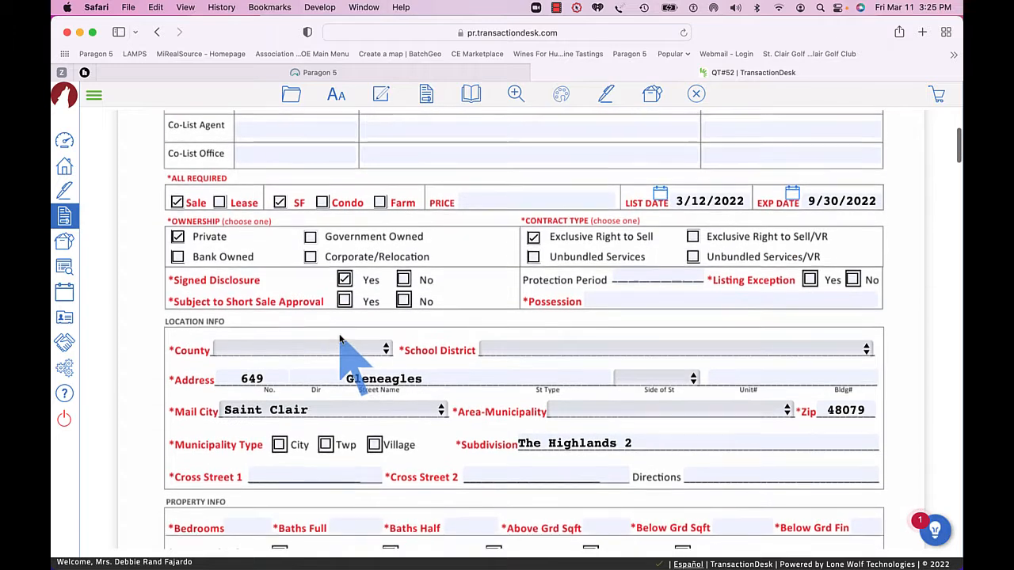
Set the County to St. Clair.
click(386, 349)
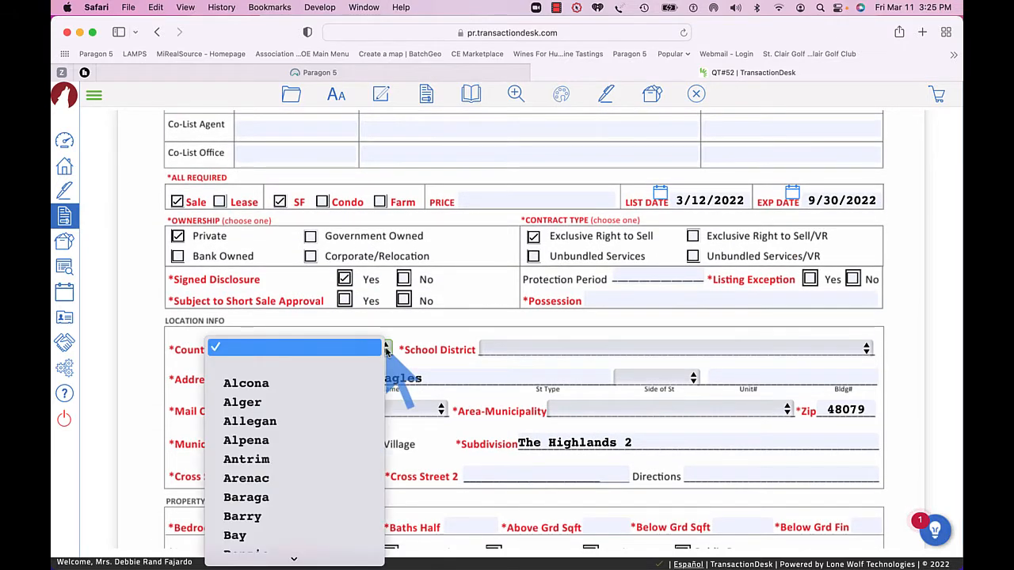
scroll(293, 480, down, 10)
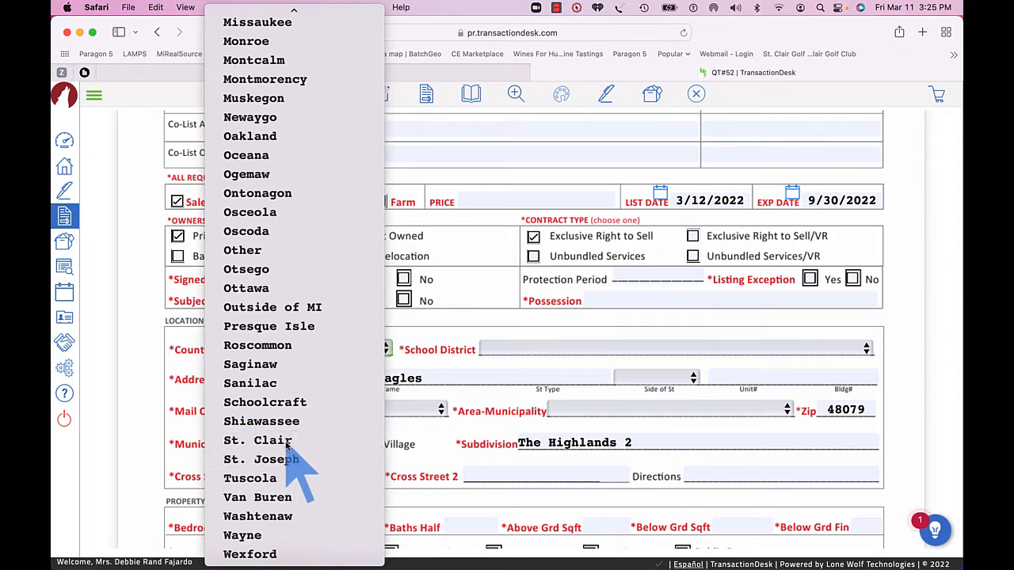
click(292, 440)
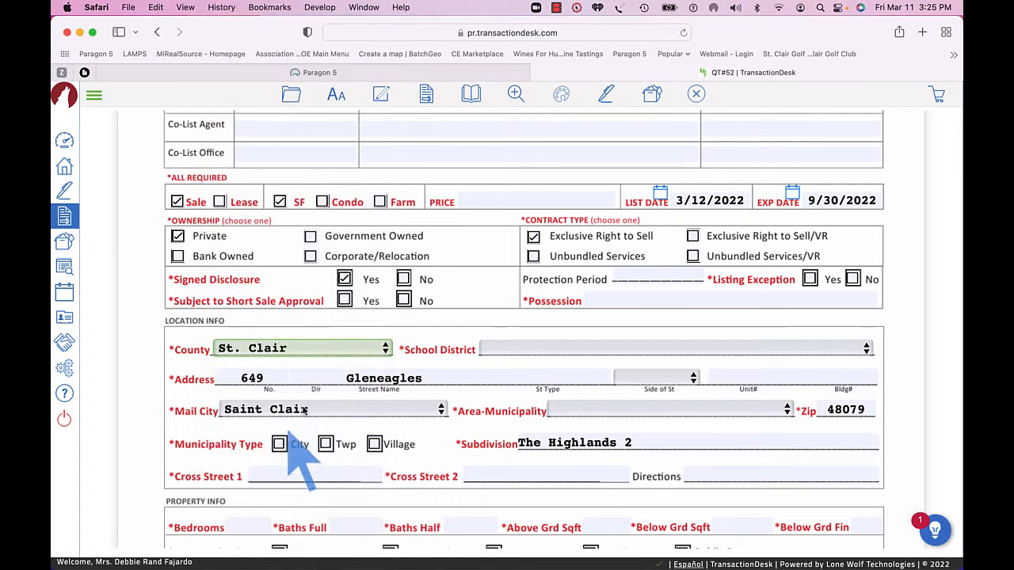
Set the School District to East China School District and the Area-Municipality to St Clair (74025).
click(522, 349)
key(e)
key(v)
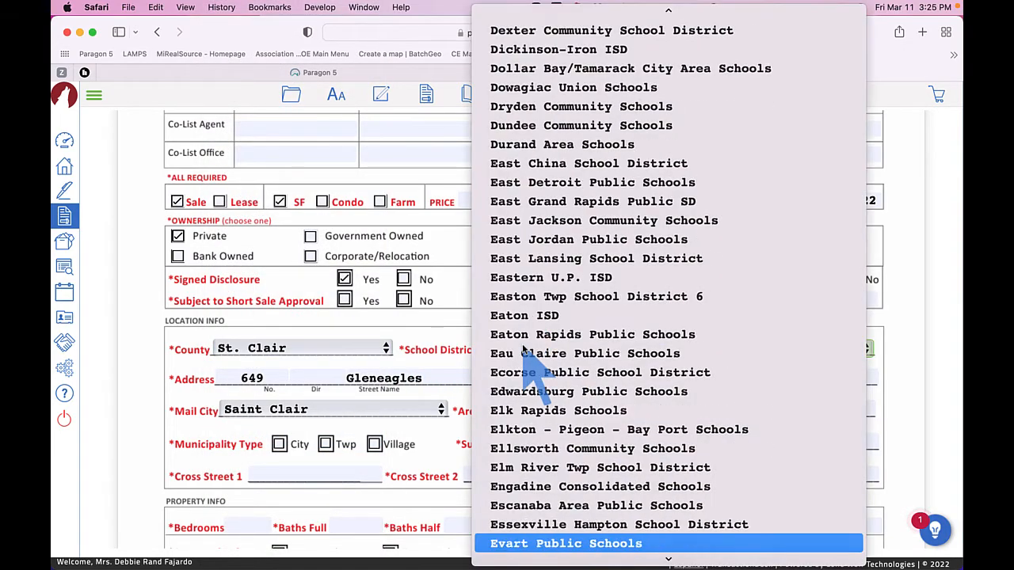
key(a)
key(t)
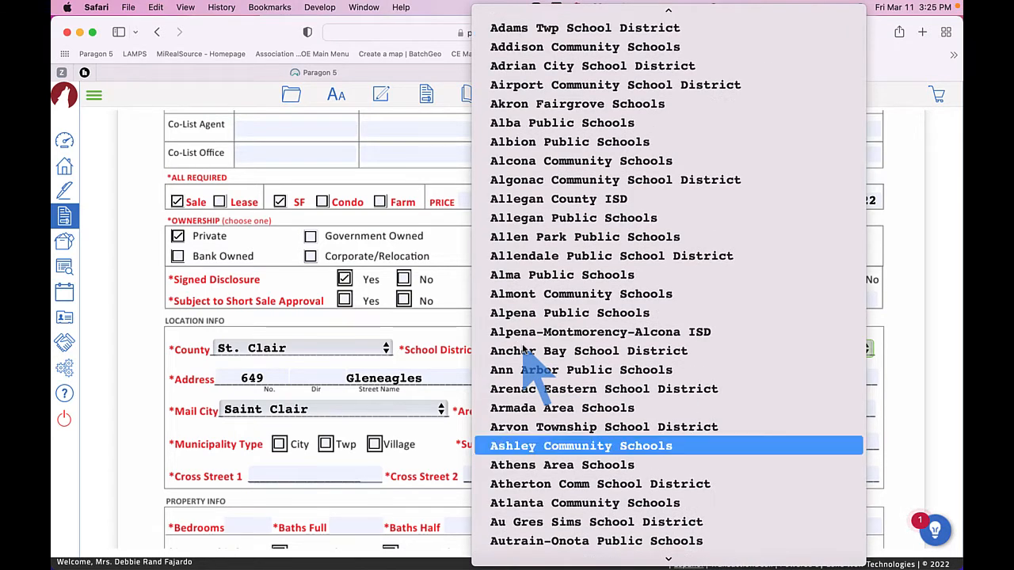
key(e)
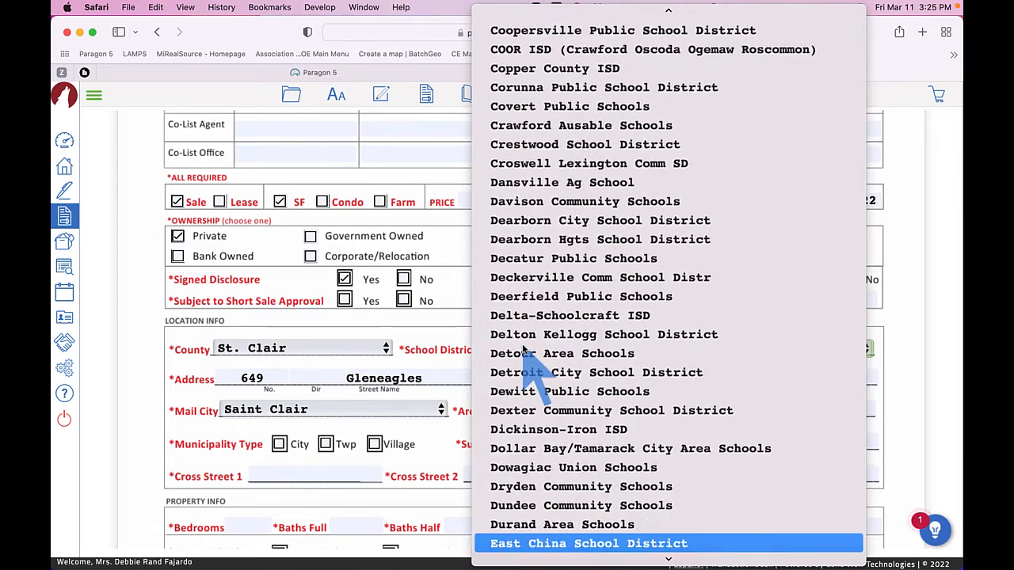
key(Return)
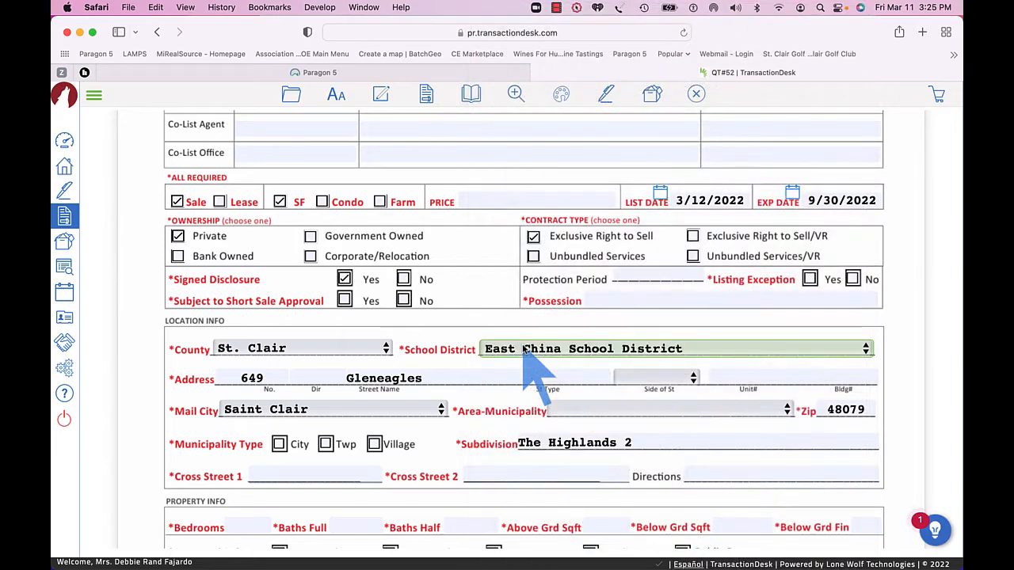
click(615, 411)
key(Return)
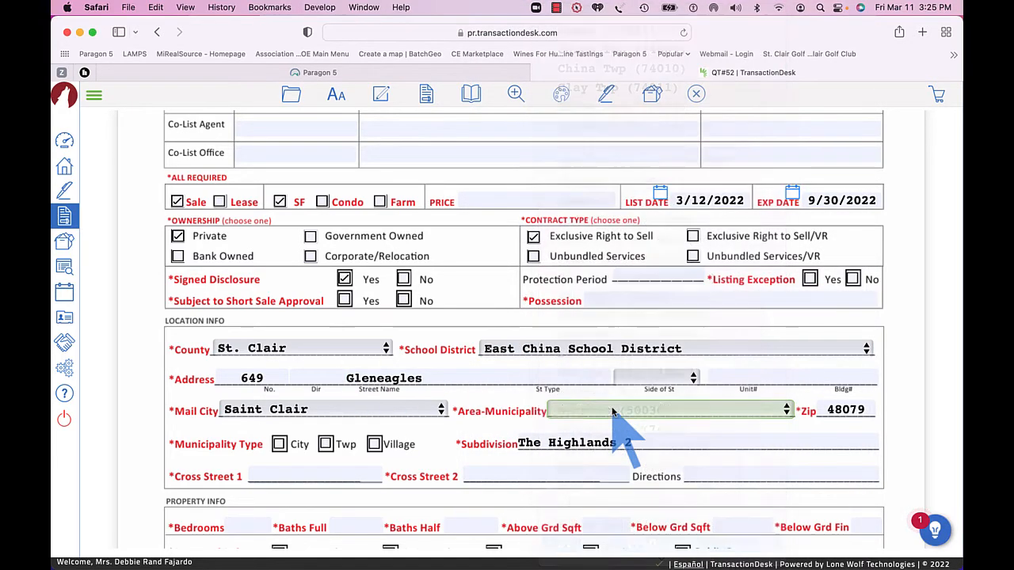
Scroll through the remaining pages of the Data Sheet to review its property, tax and feature fields.
scroll(614, 410, down, 3)
scroll(614, 411, down, 4)
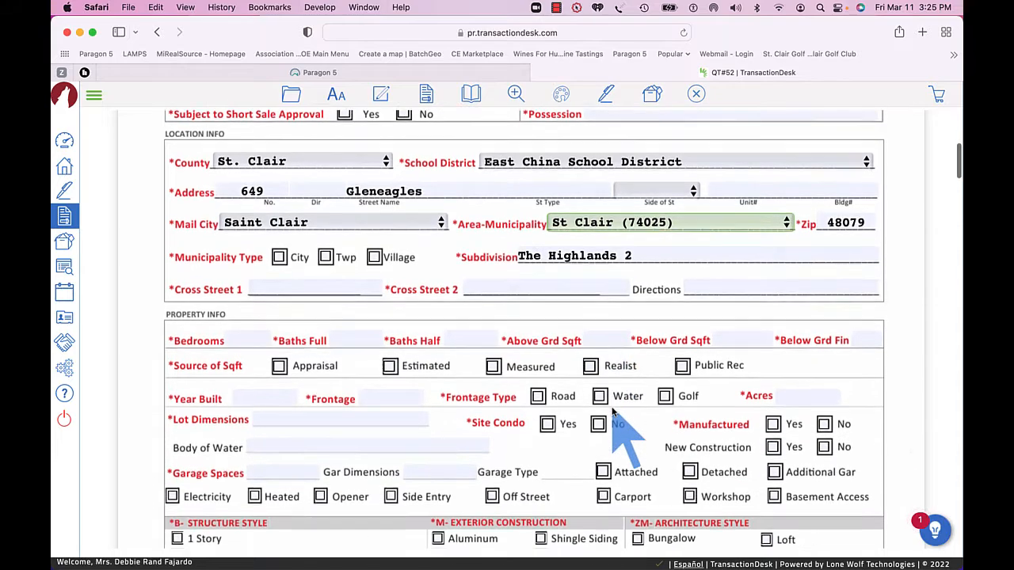
scroll(614, 411, down, 1)
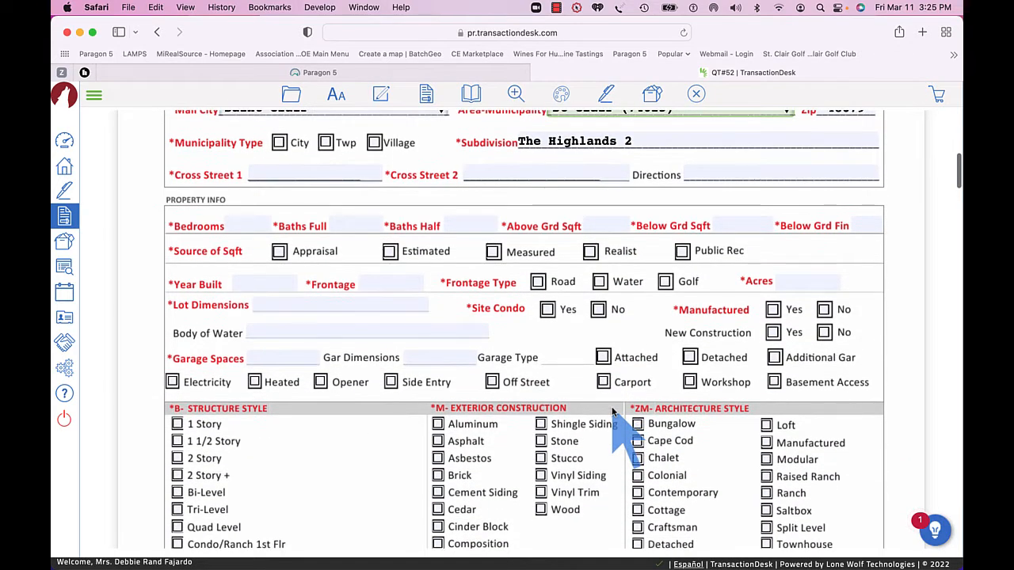
scroll(614, 411, down, 2)
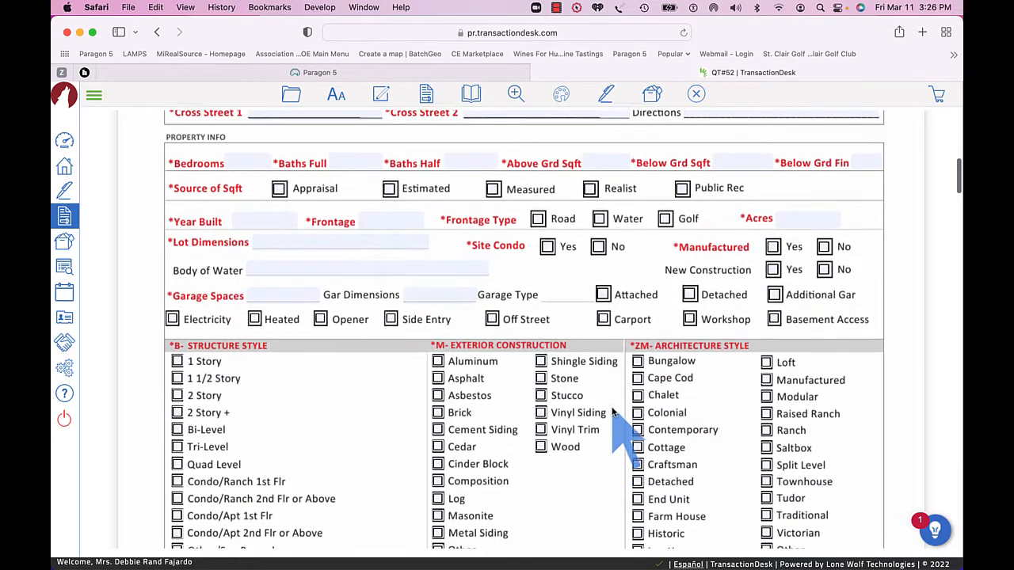
scroll(614, 411, down, 1)
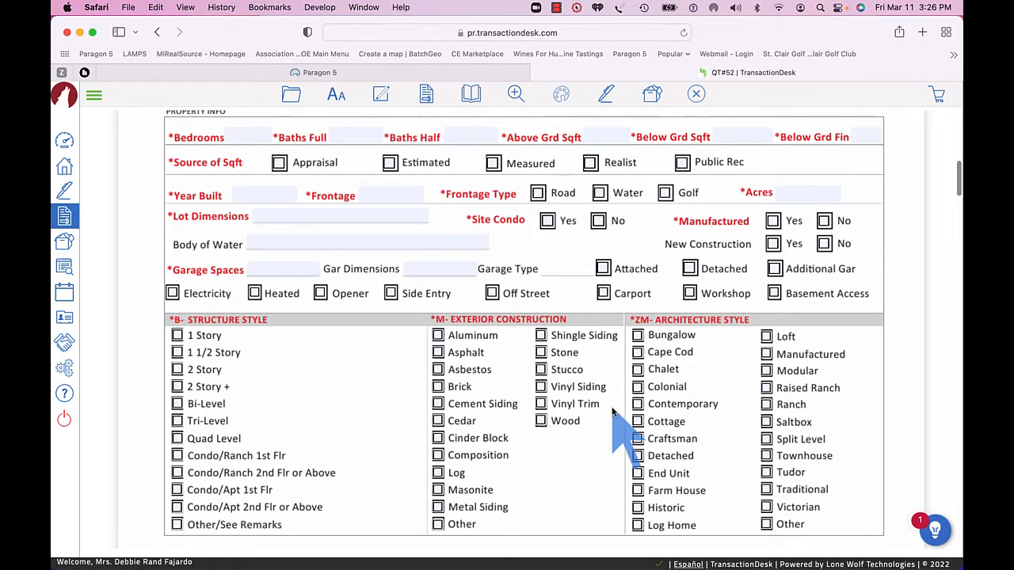
scroll(614, 411, down, 3)
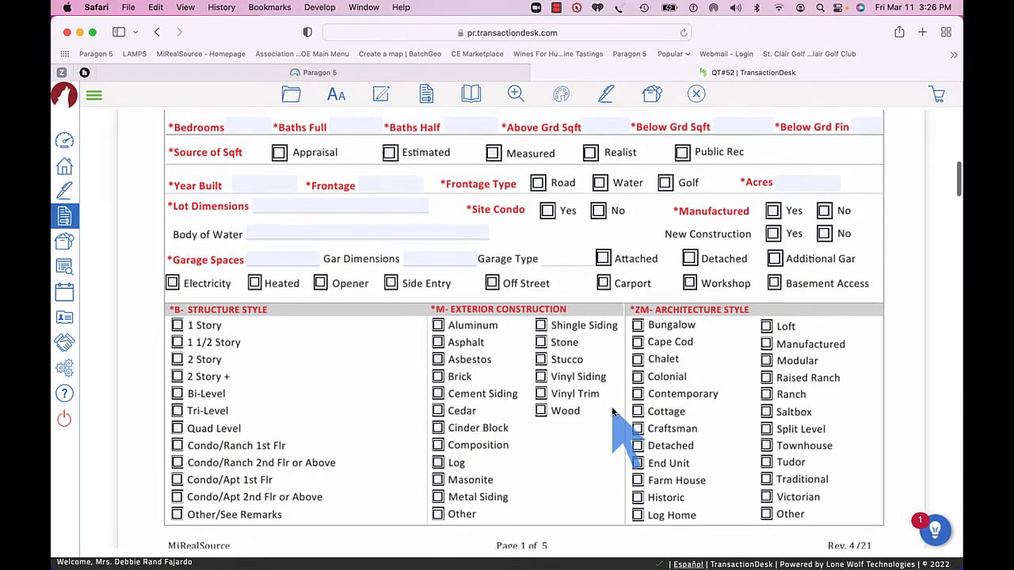
scroll(614, 410, down, 3)
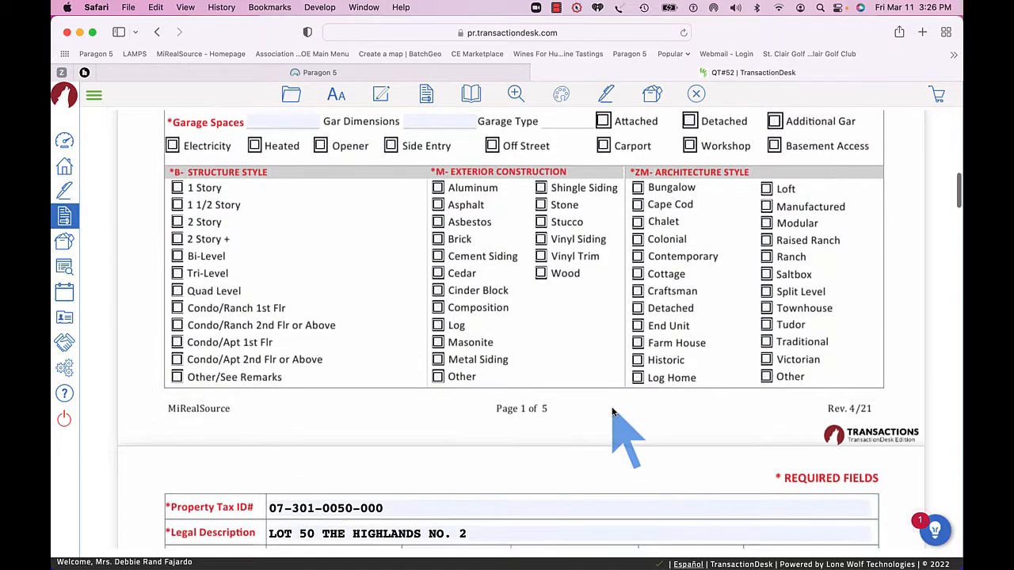
scroll(614, 410, down, 5)
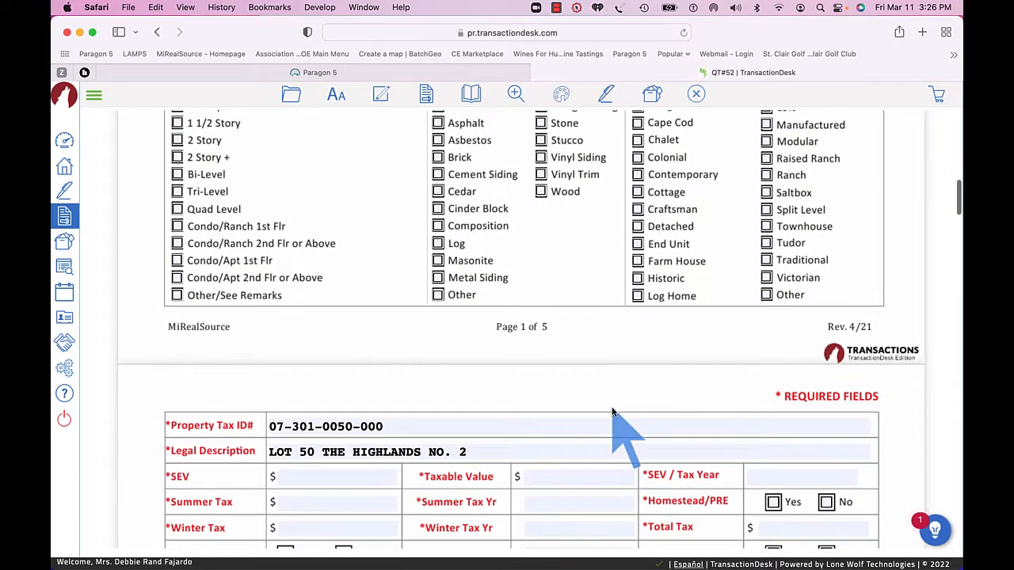
scroll(614, 411, down, 2)
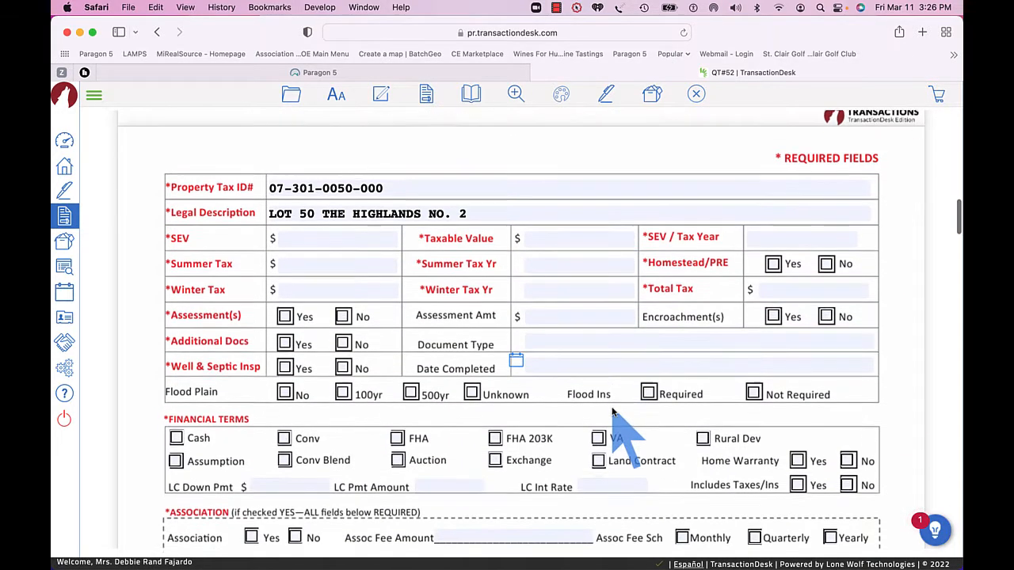
scroll(614, 411, down, 2)
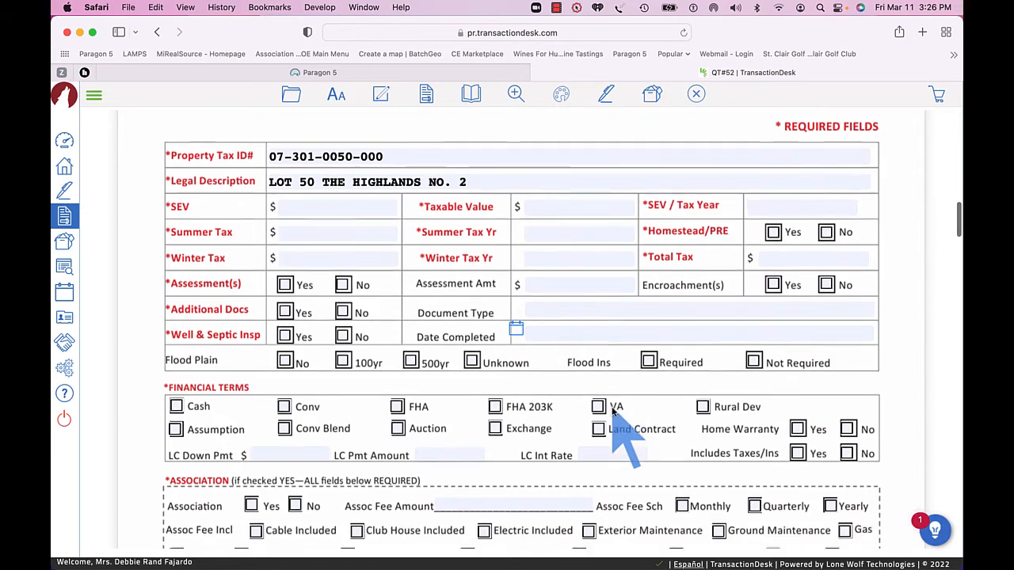
scroll(614, 410, up, 1)
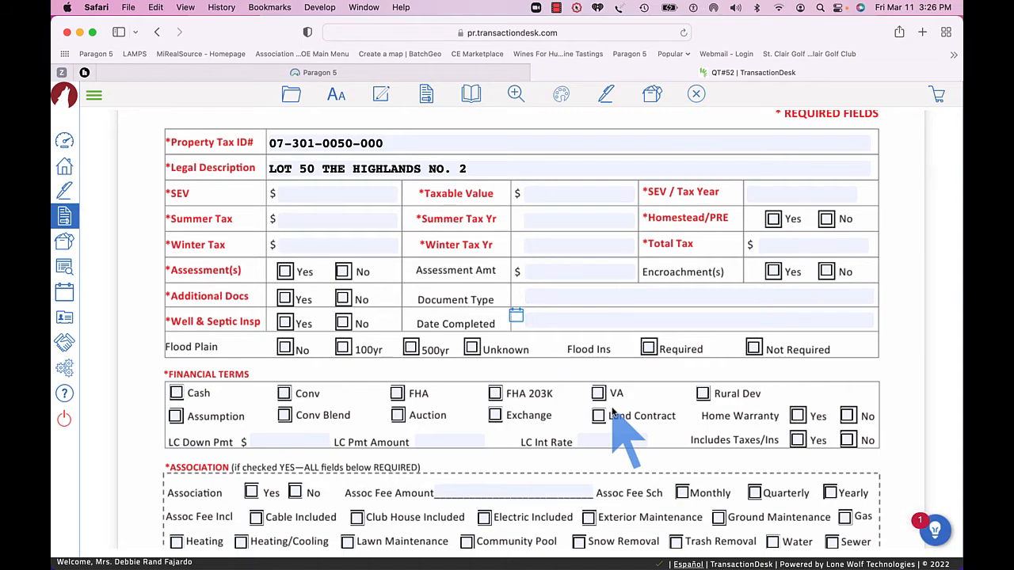
scroll(614, 412, down, 5)
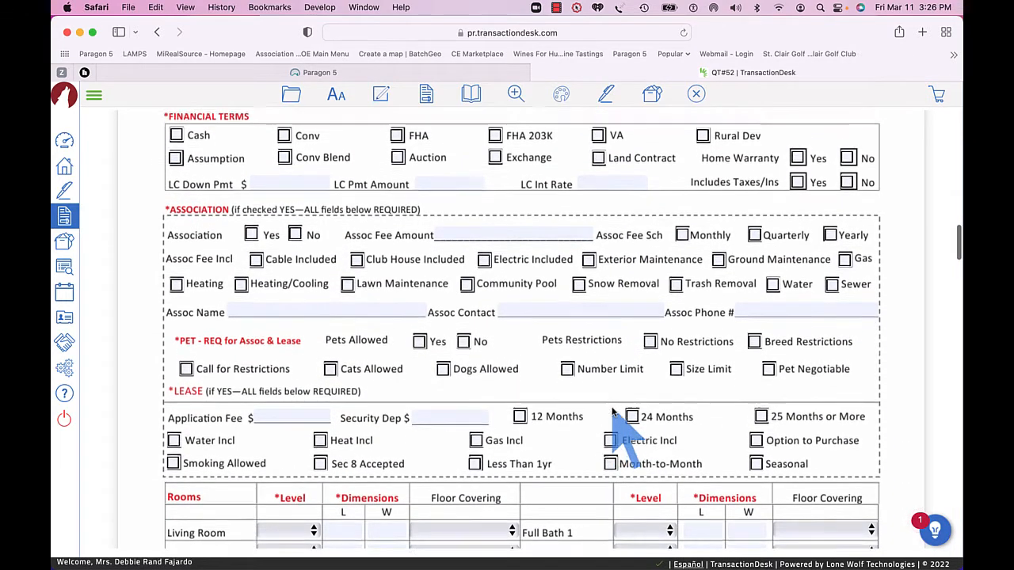
scroll(614, 412, down, 8)
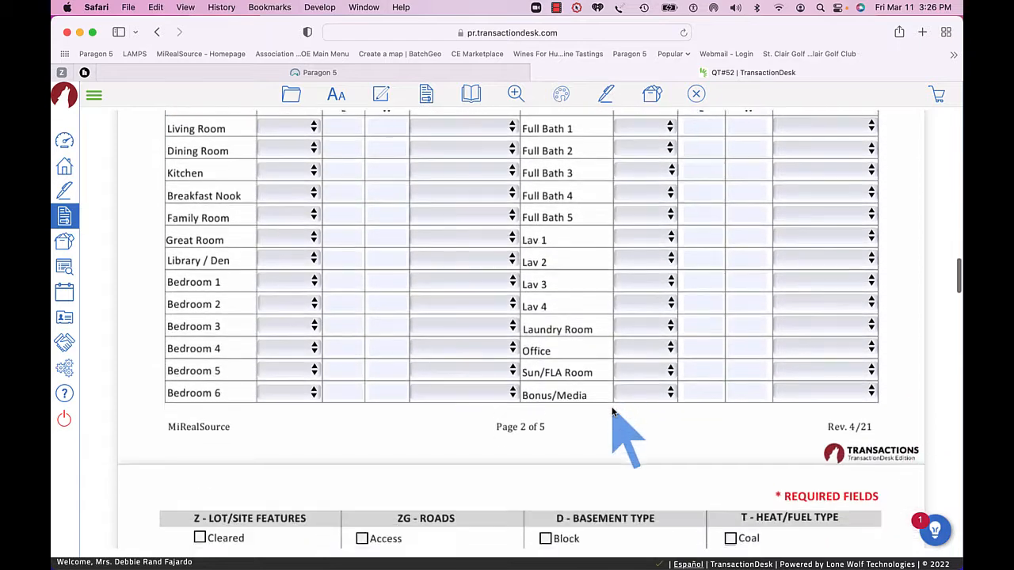
scroll(614, 412, down, 4)
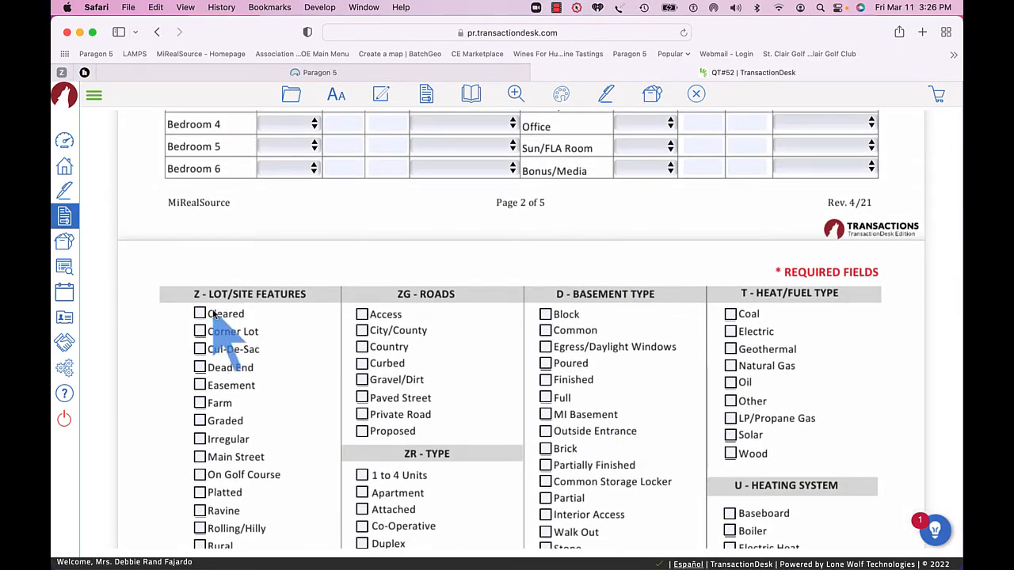
scroll(598, 367, down, 1)
scroll(598, 367, down, 8)
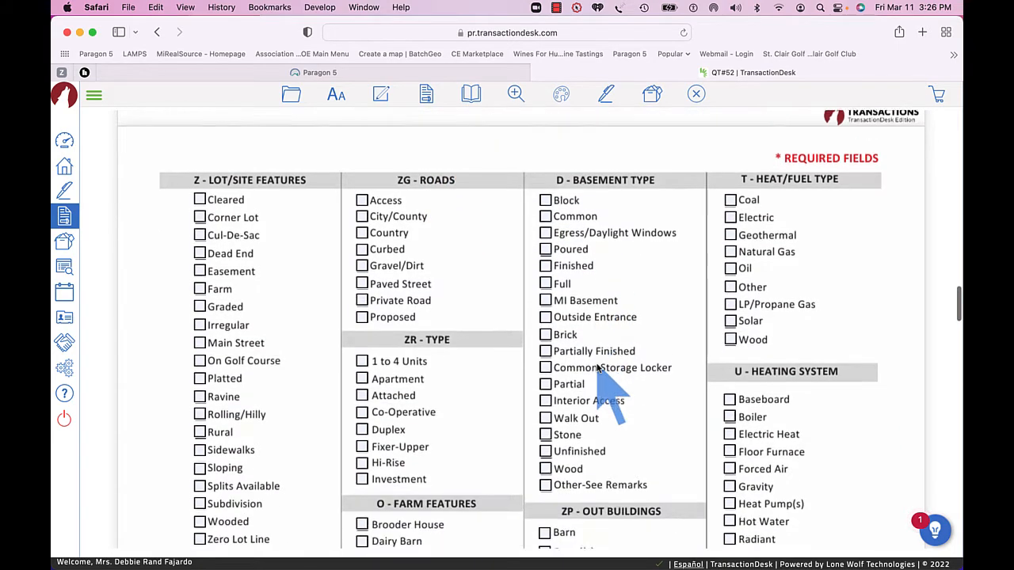
scroll(602, 357, down, 3)
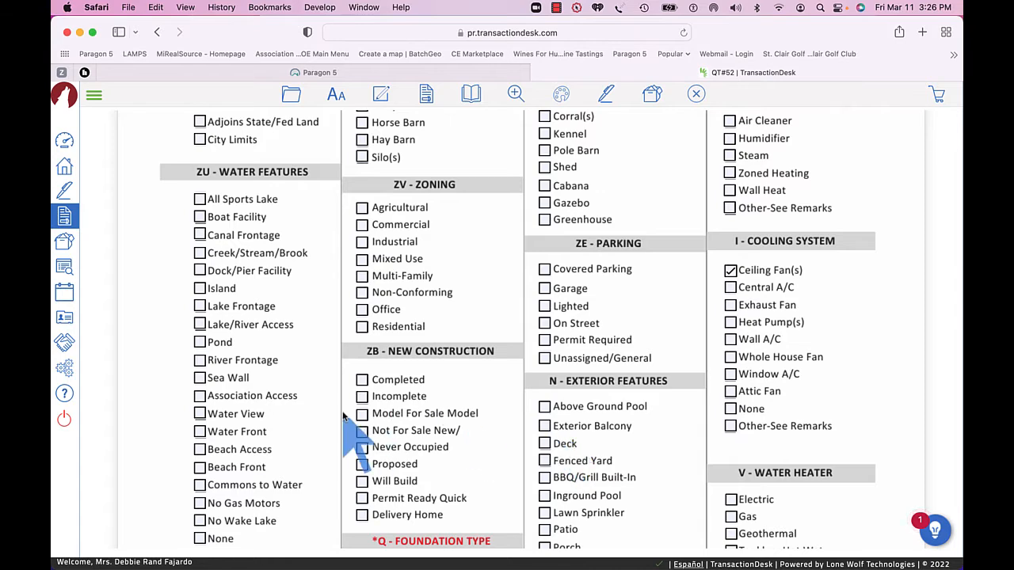
scroll(357, 436, down, 5)
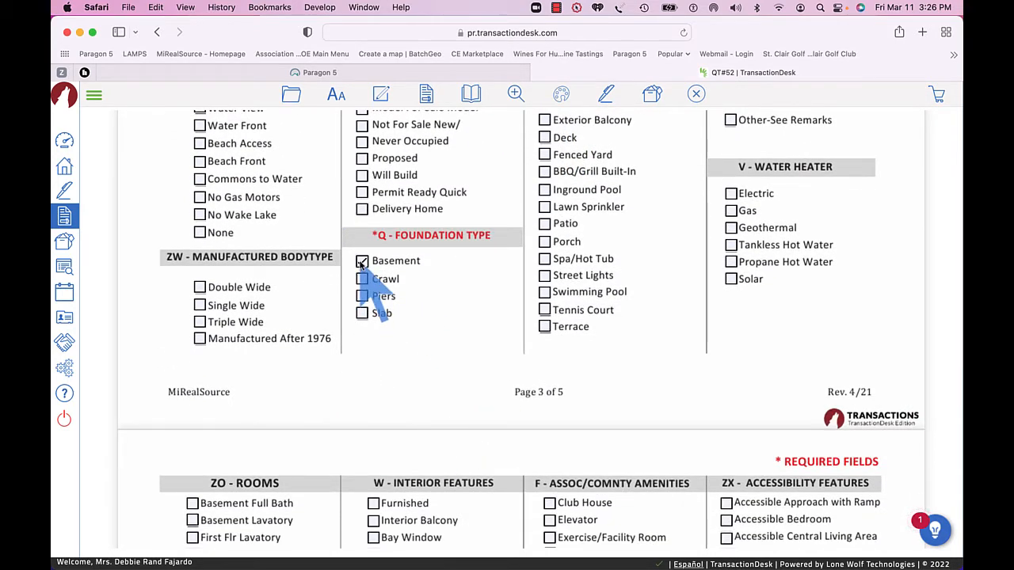
scroll(361, 265, down, 6)
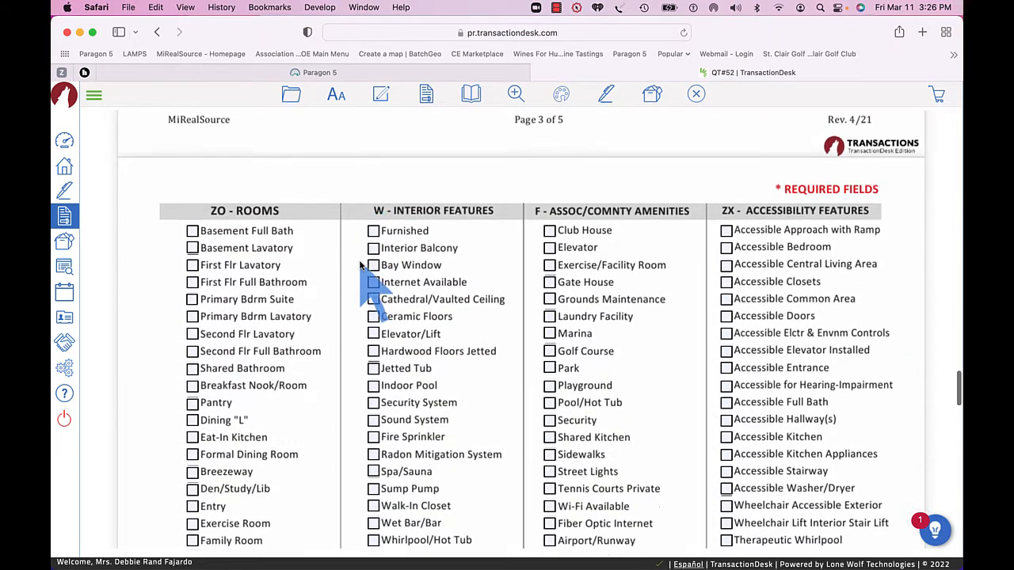
scroll(360, 266, down, 3)
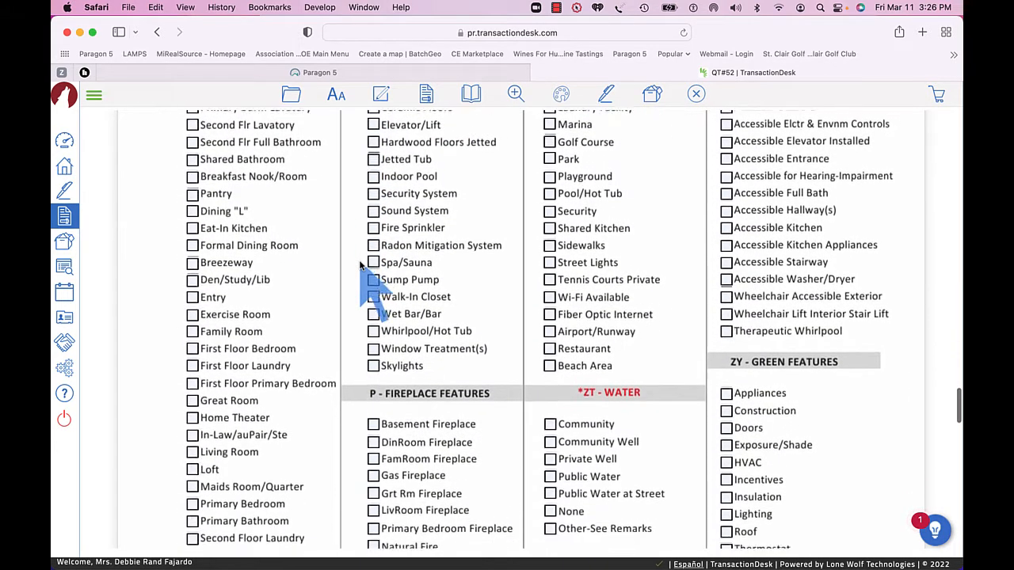
scroll(360, 265, down, 5)
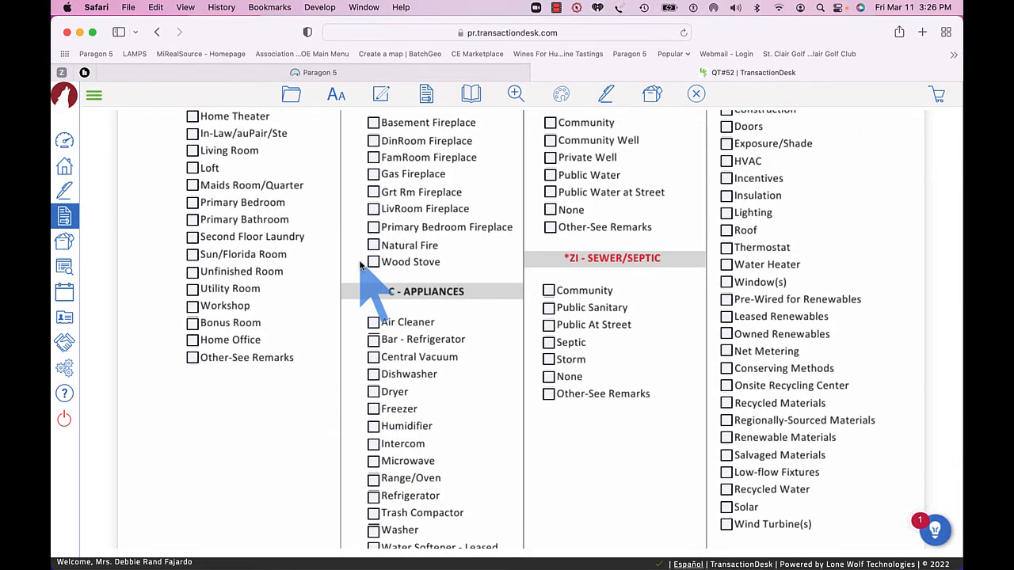
scroll(360, 265, up, 20)
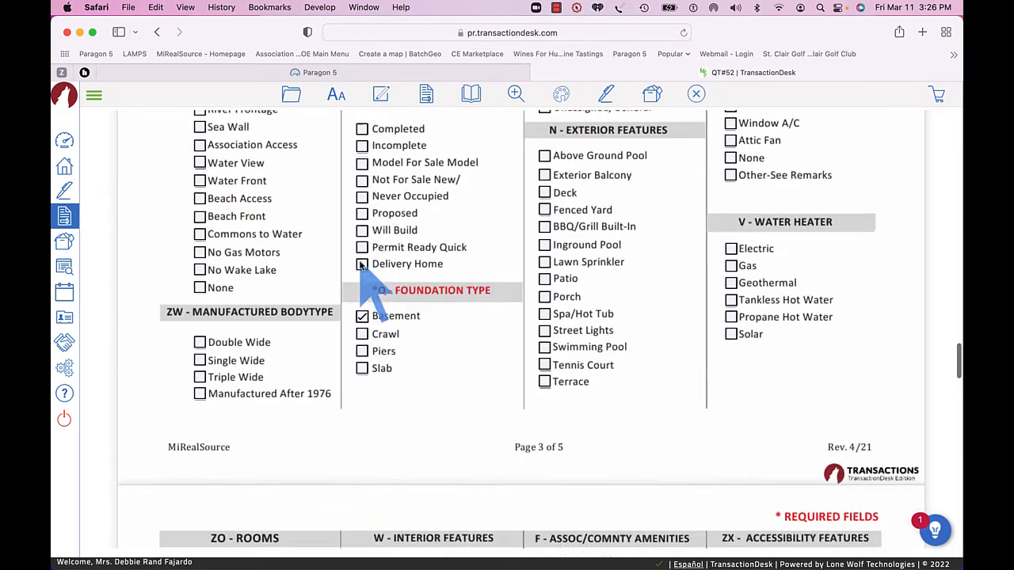
Upload the completed Data Sheet listing to the MLS system and close the results dialog.
scroll(361, 265, up, 5)
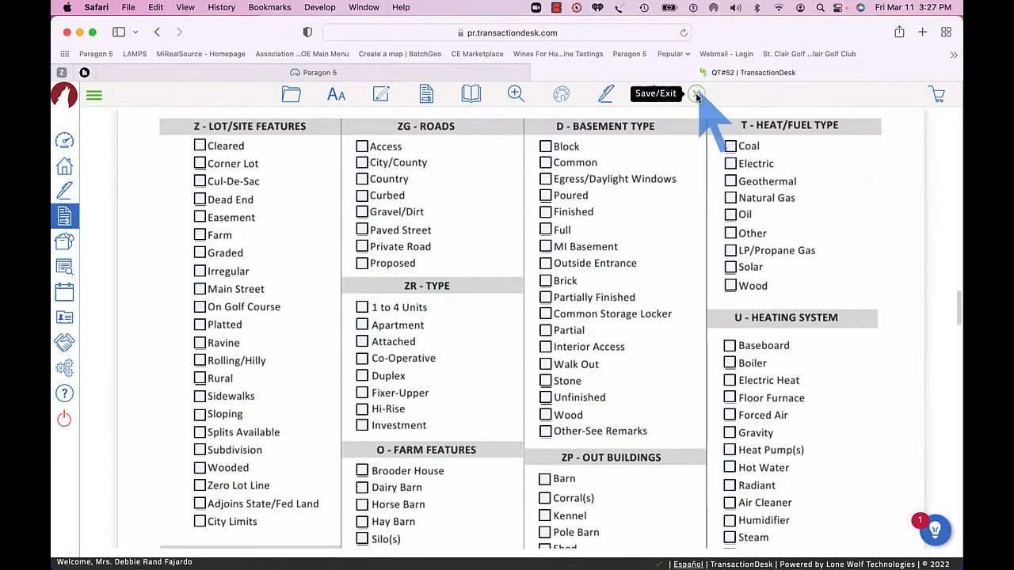
scroll(649, 158, up, 20)
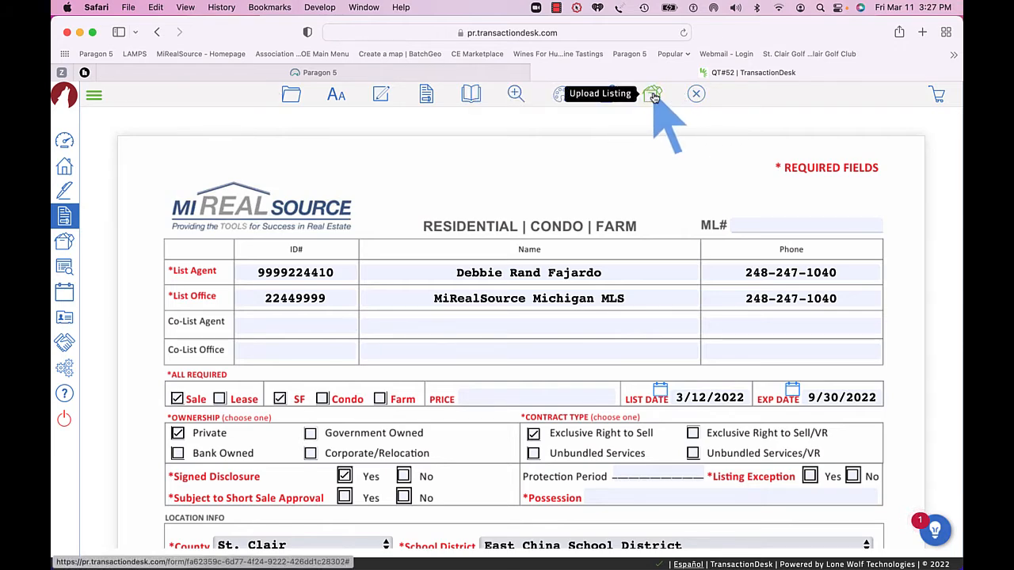
key(super)
key(super+minus)
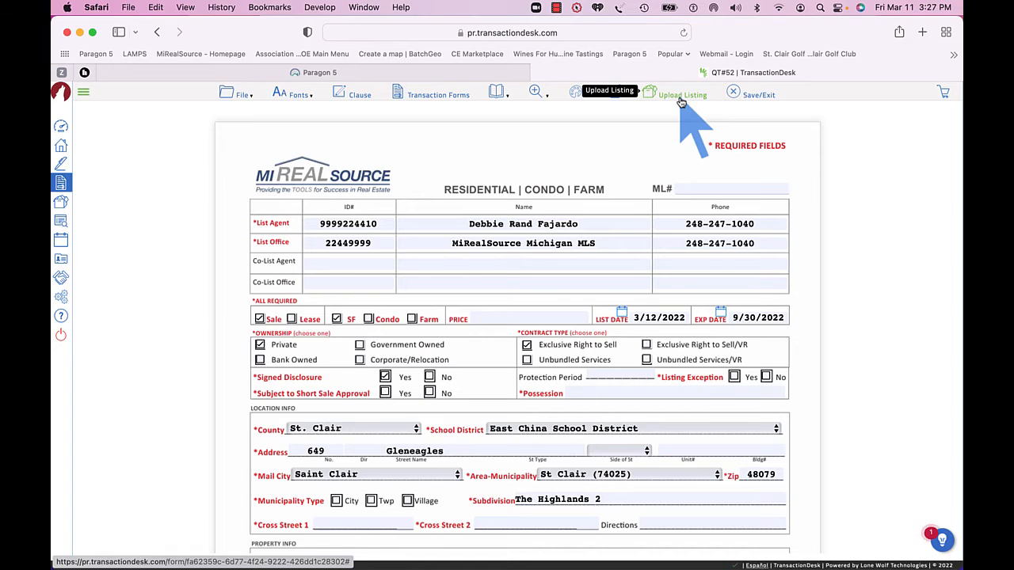
key(super+plus)
key(super+plus)
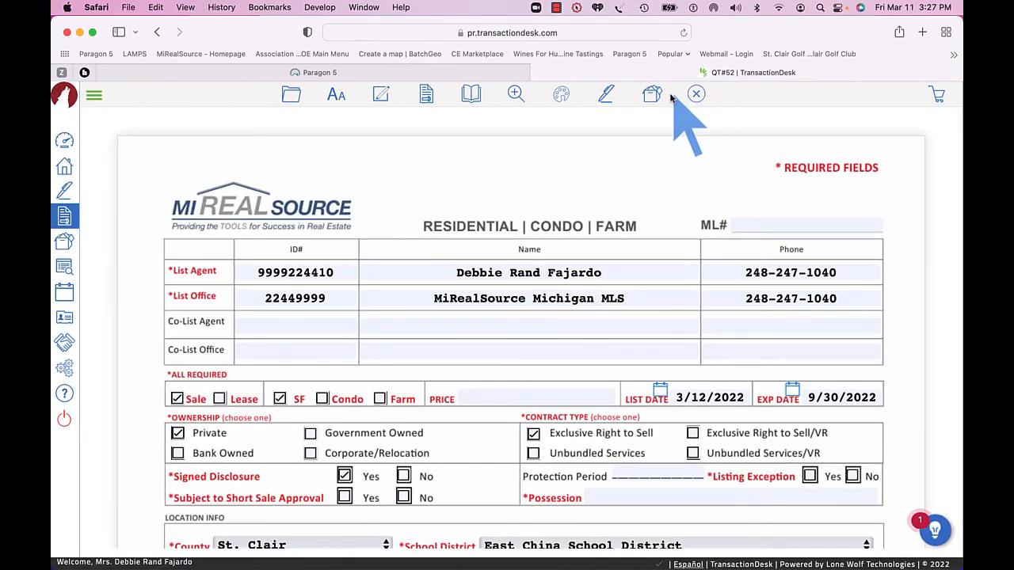
click(653, 96)
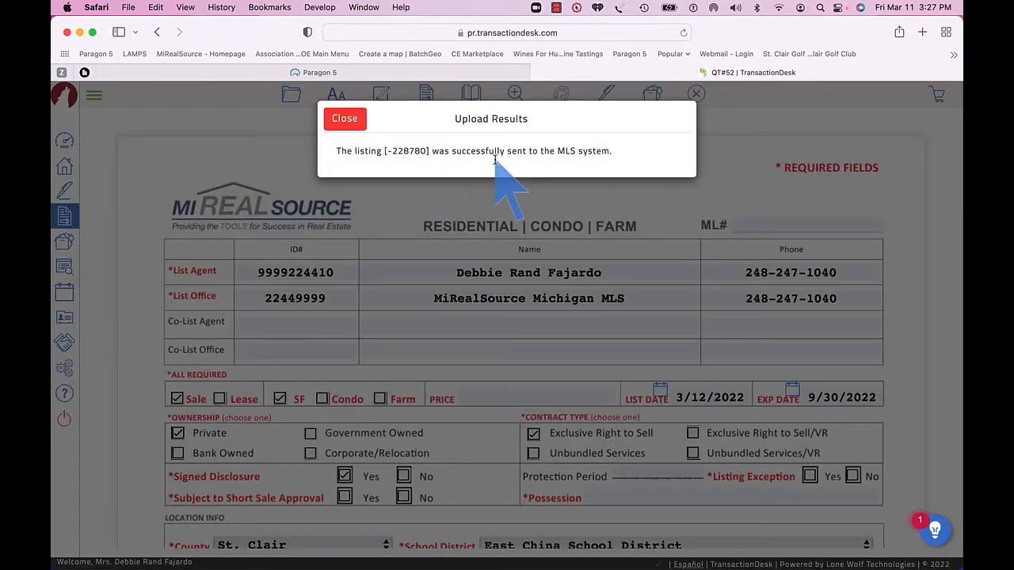
click(347, 125)
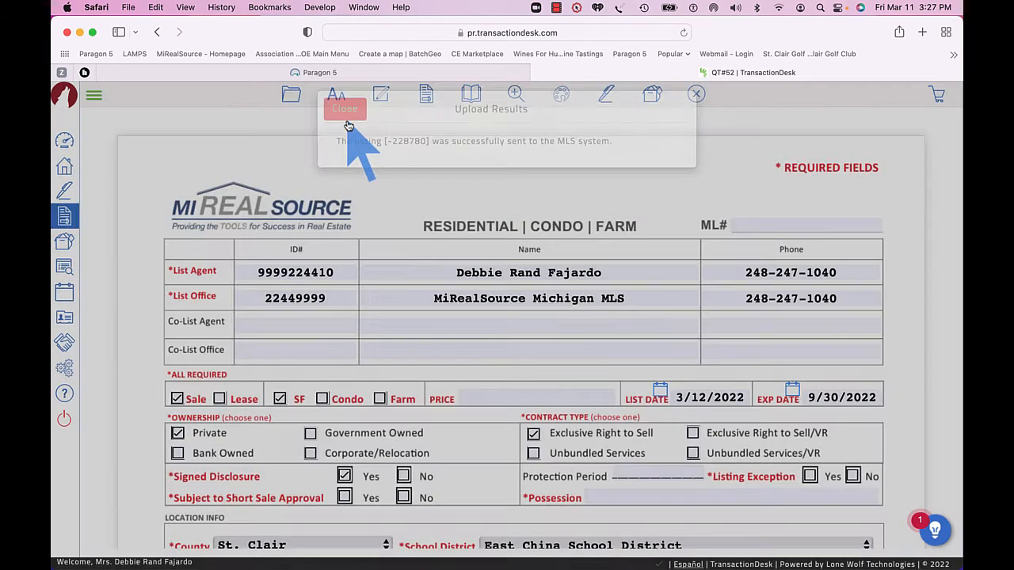
Switch to Paragon and open the newly uploaded partial listing from your partial listings filtered to My Listings.
click(391, 74)
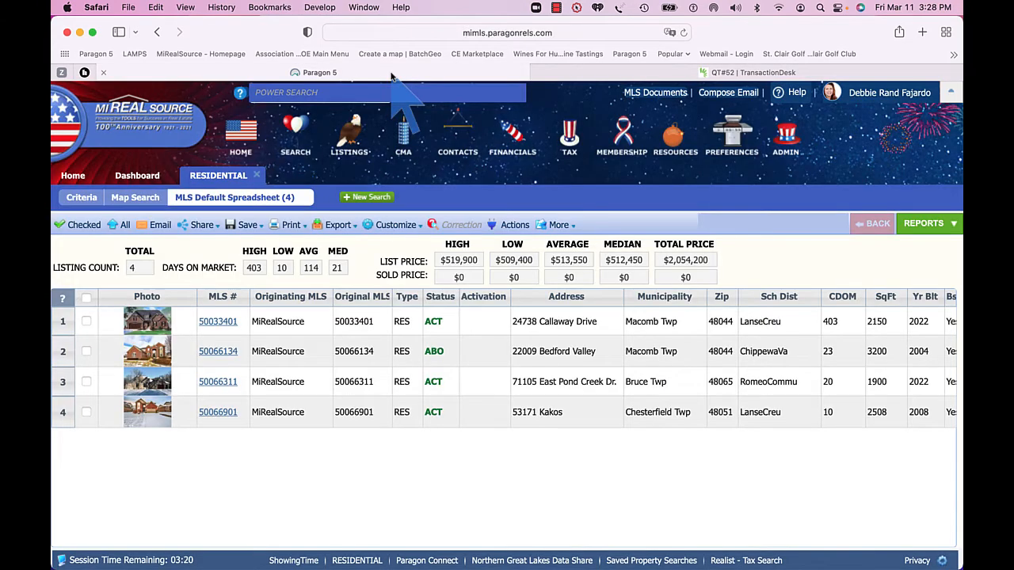
mouse_move(360, 146)
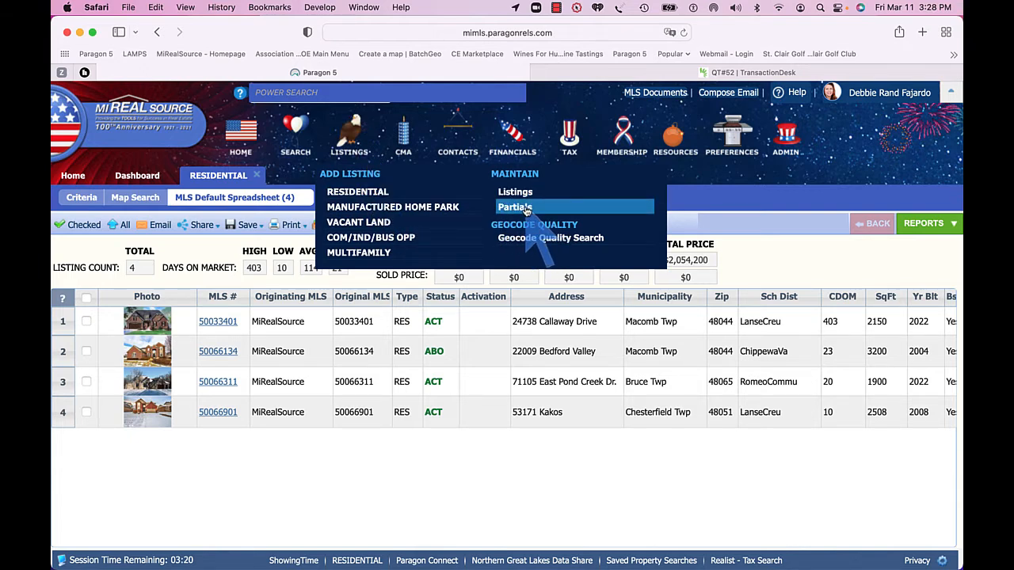
click(526, 209)
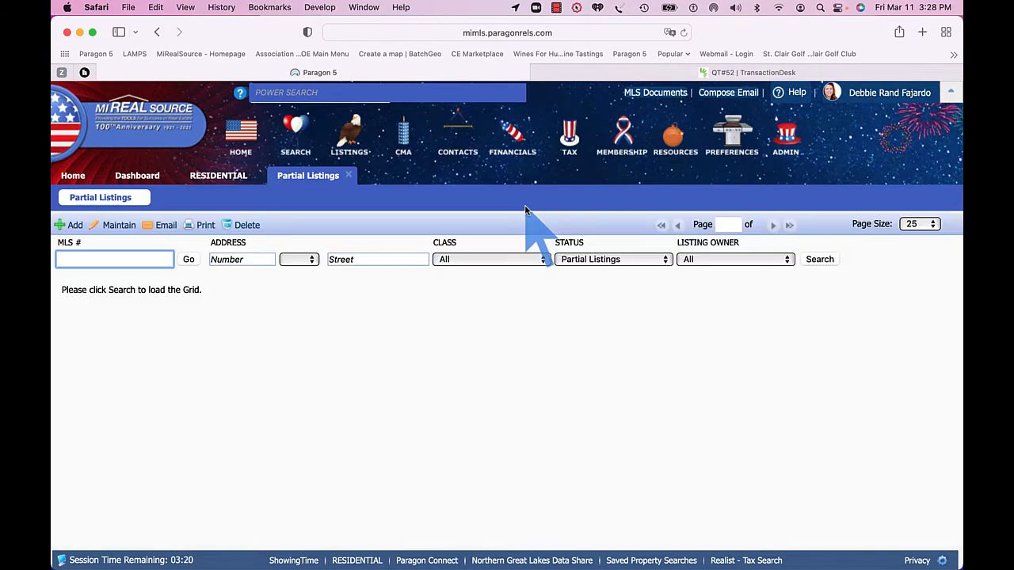
click(788, 259)
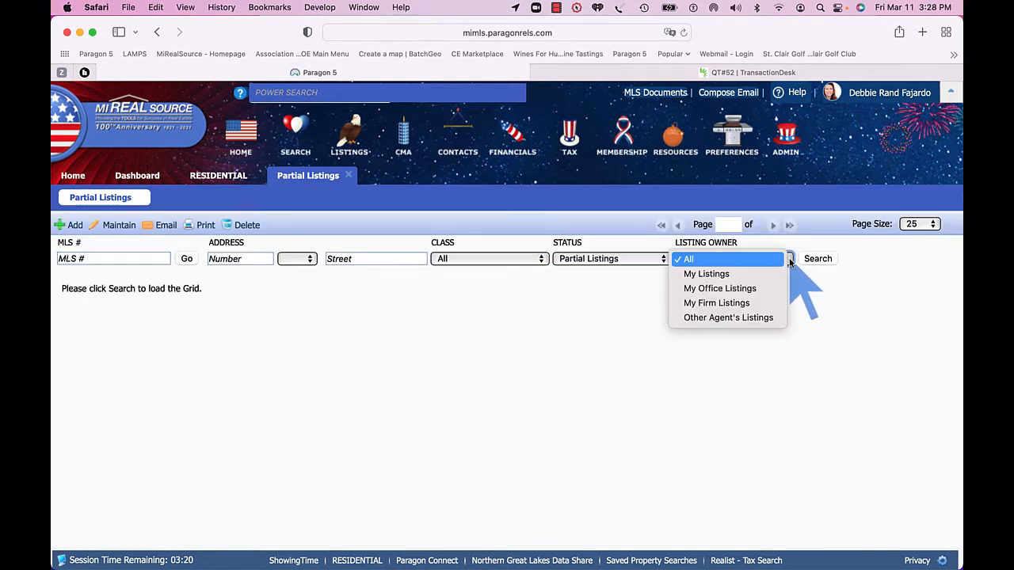
click(745, 273)
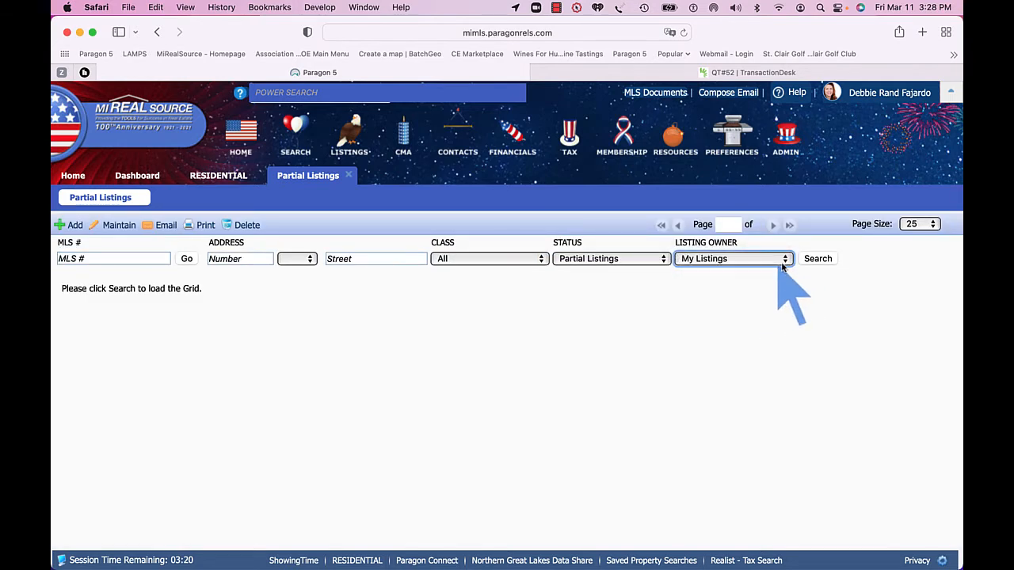
click(818, 260)
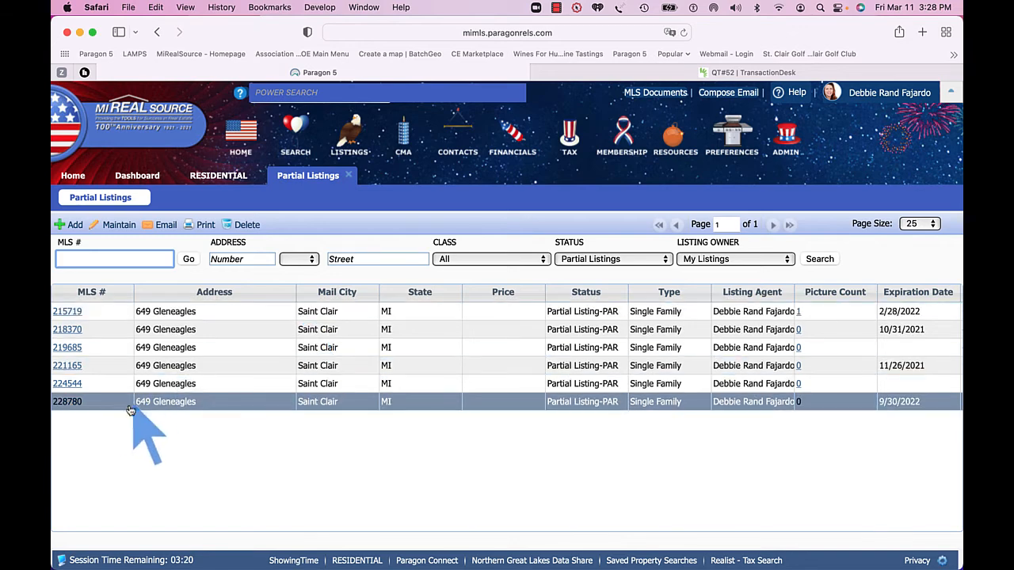
click(68, 402)
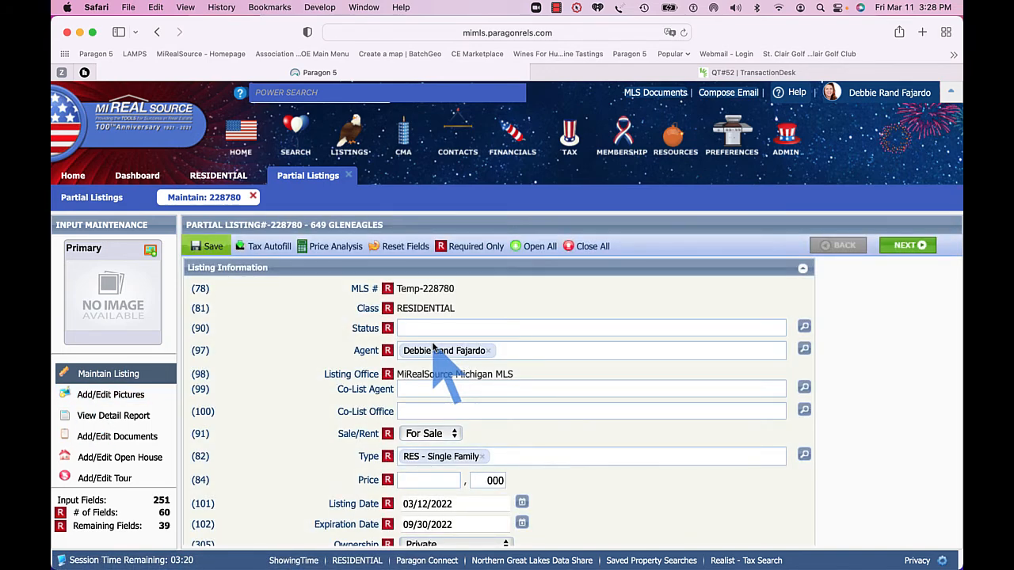
click(266, 247)
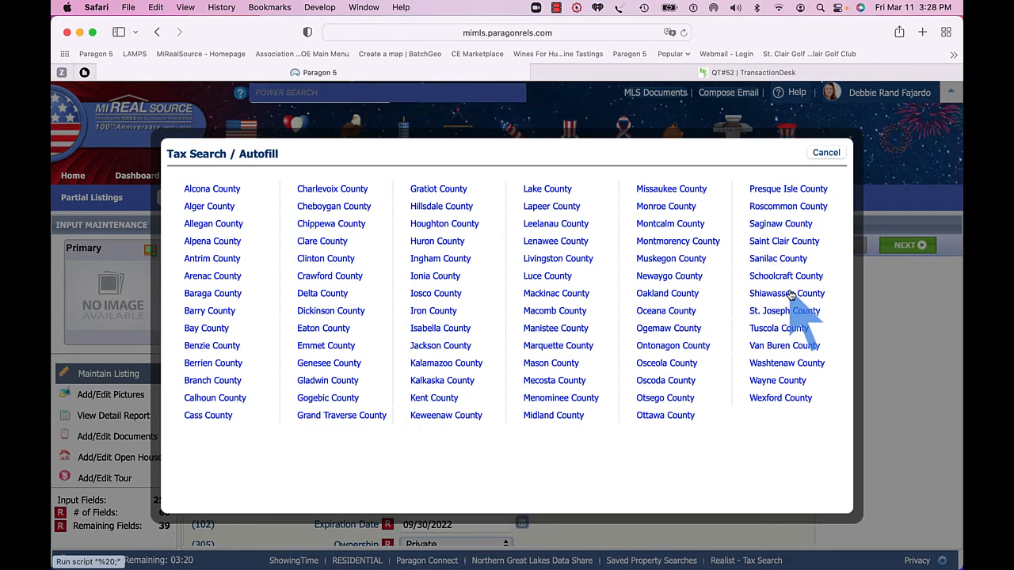
click(789, 243)
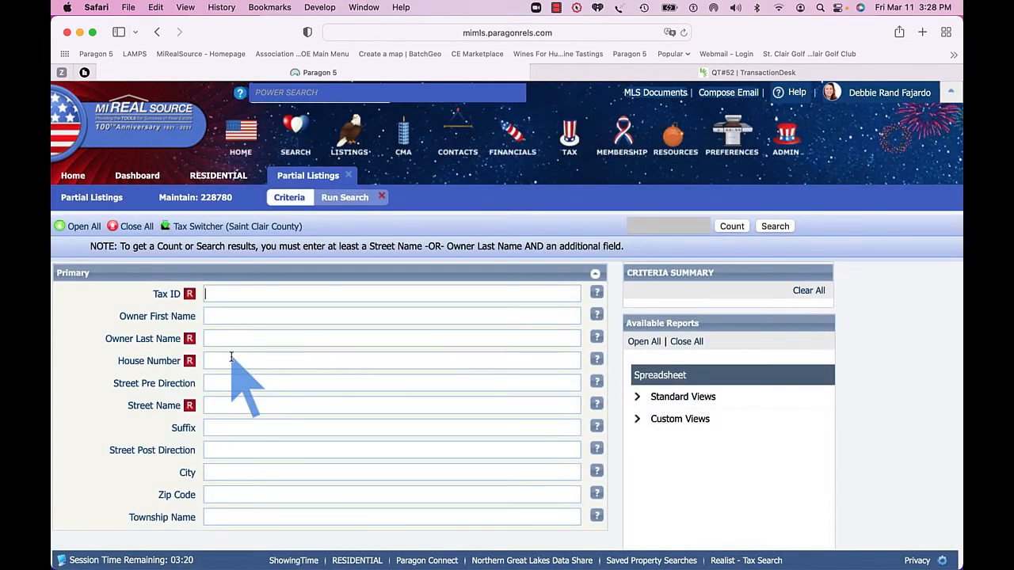
click(237, 362)
click(219, 407)
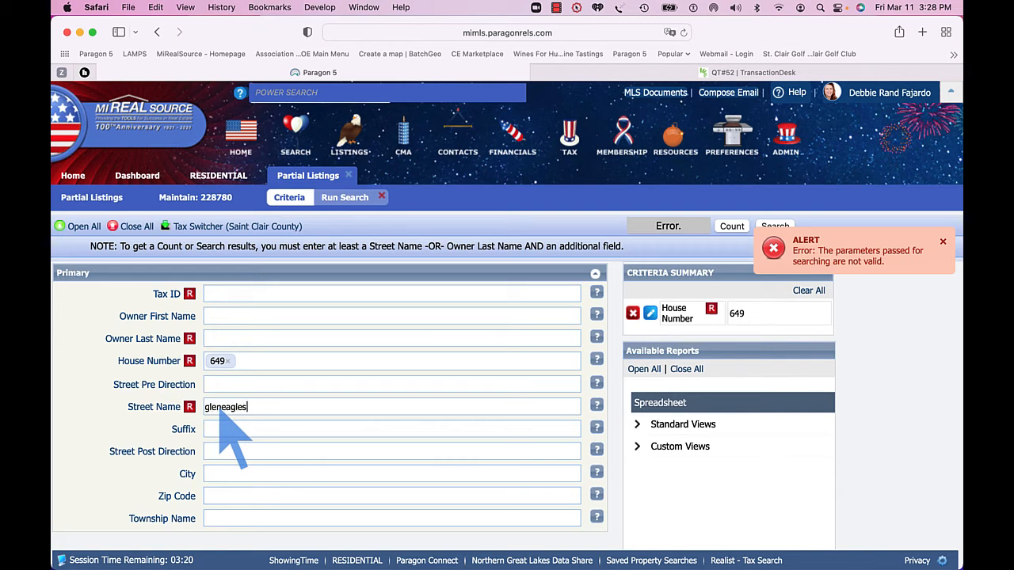
key(Return)
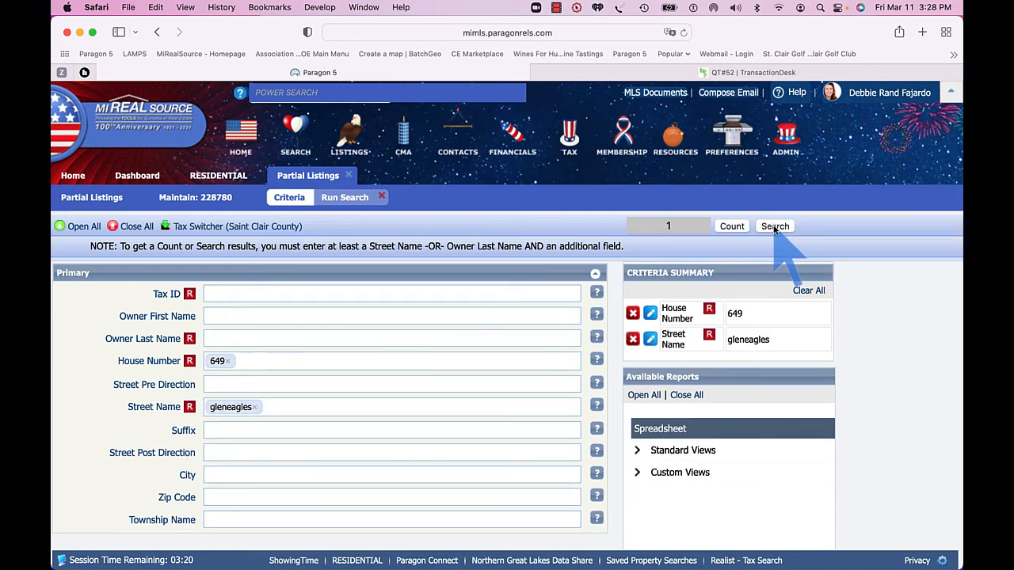
click(775, 226)
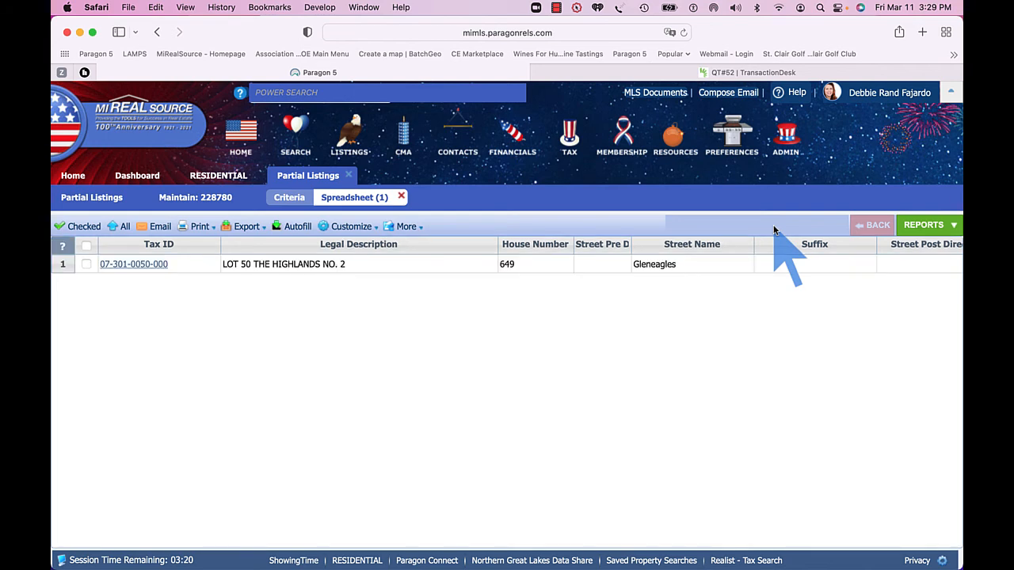
Select the matching tax record, autofill its data into the partial listing, and save it.
click(86, 266)
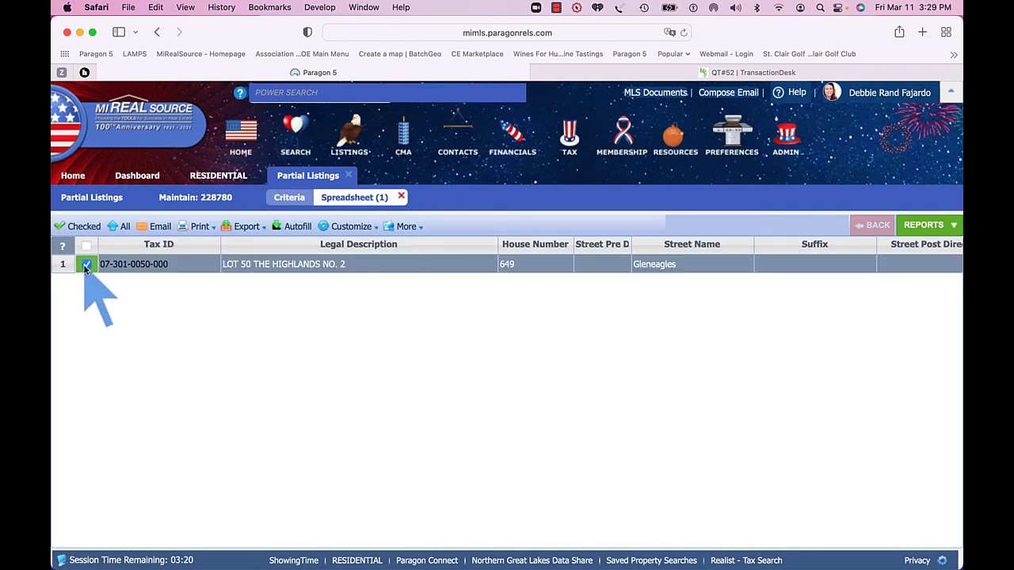
click(298, 227)
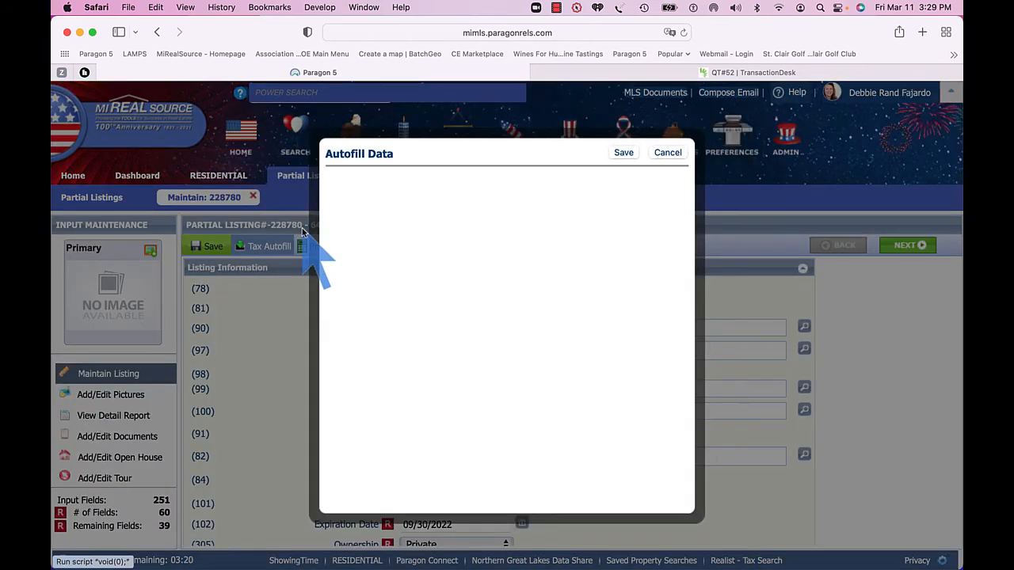
click(624, 153)
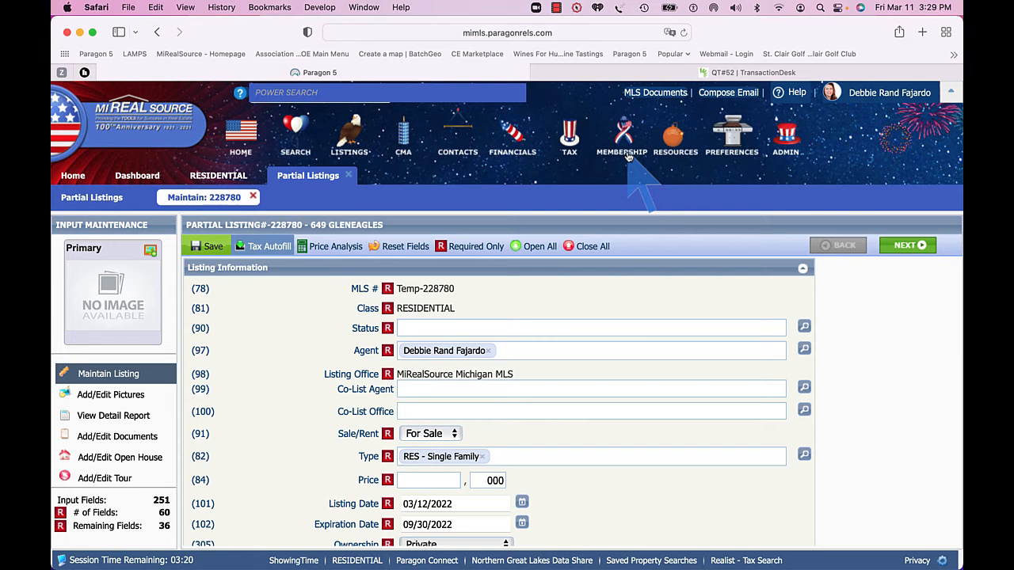